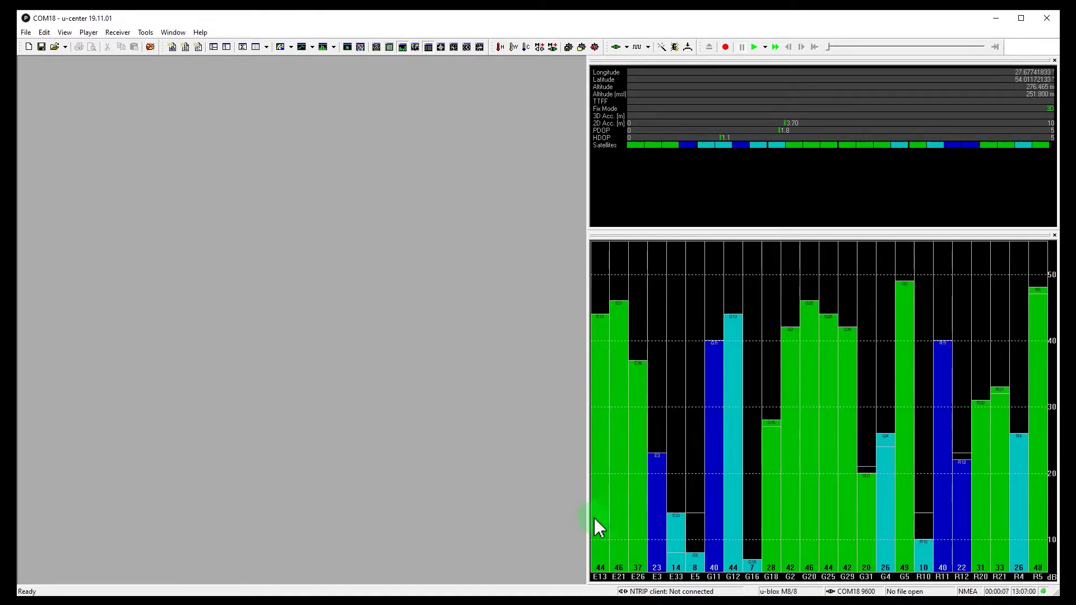
click(757, 511)
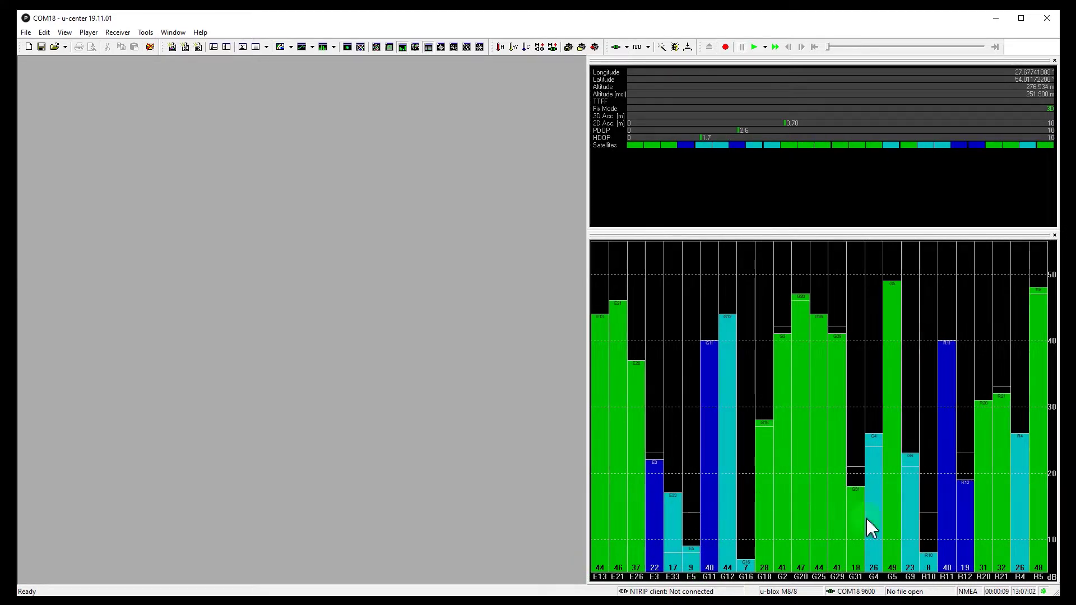
click(488, 303)
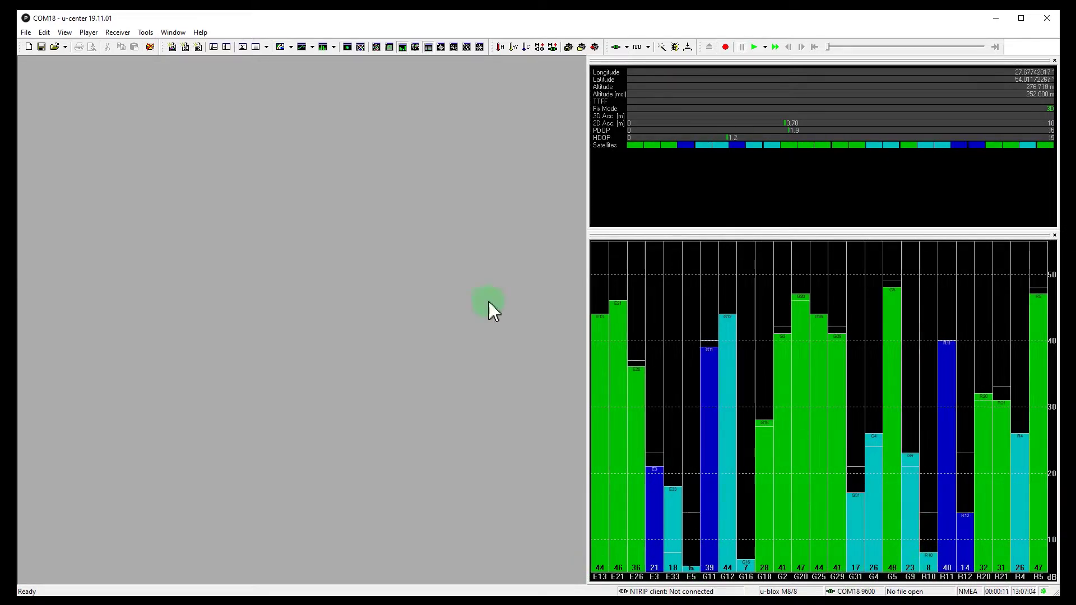
drag(371, 291, 296, 287)
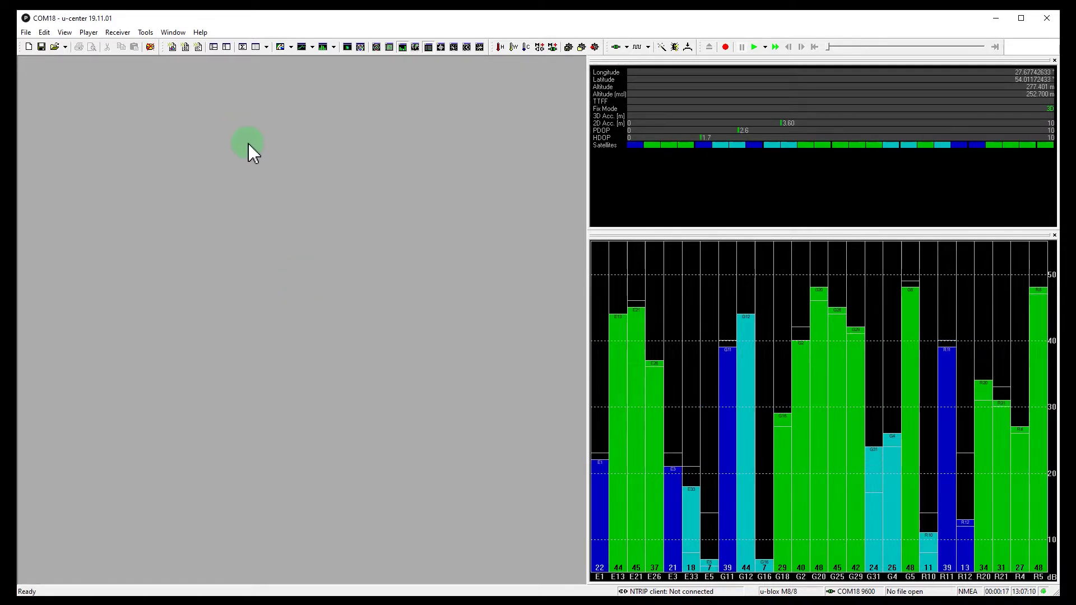
- Open the Messages view, maximize it and bring up the GNSS configuration under UBX CFG
click(216, 47)
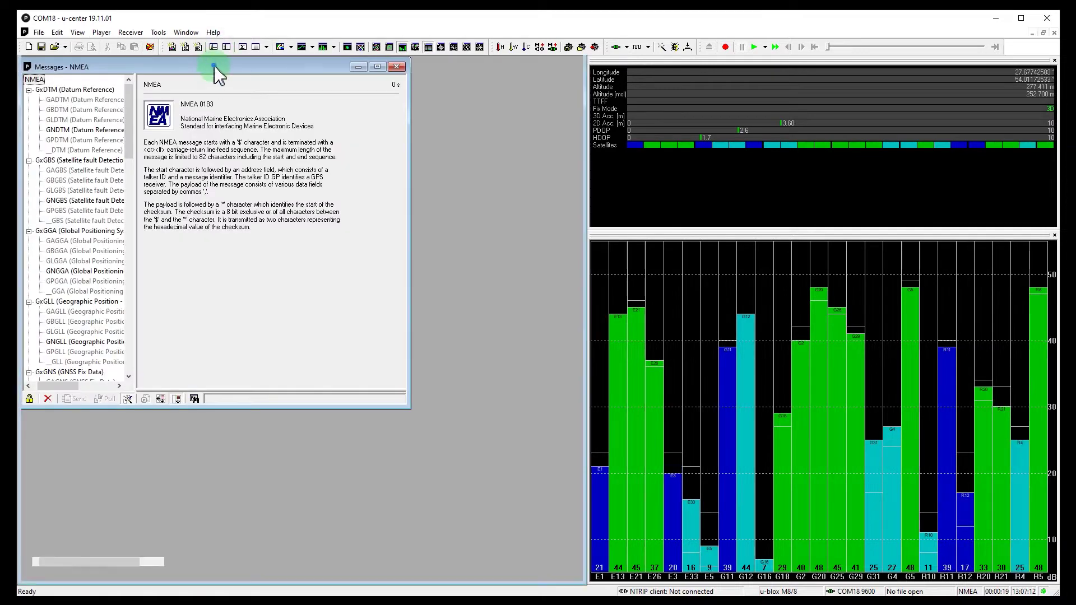
double_click(216, 58)
double_click(34, 61)
double_click(36, 81)
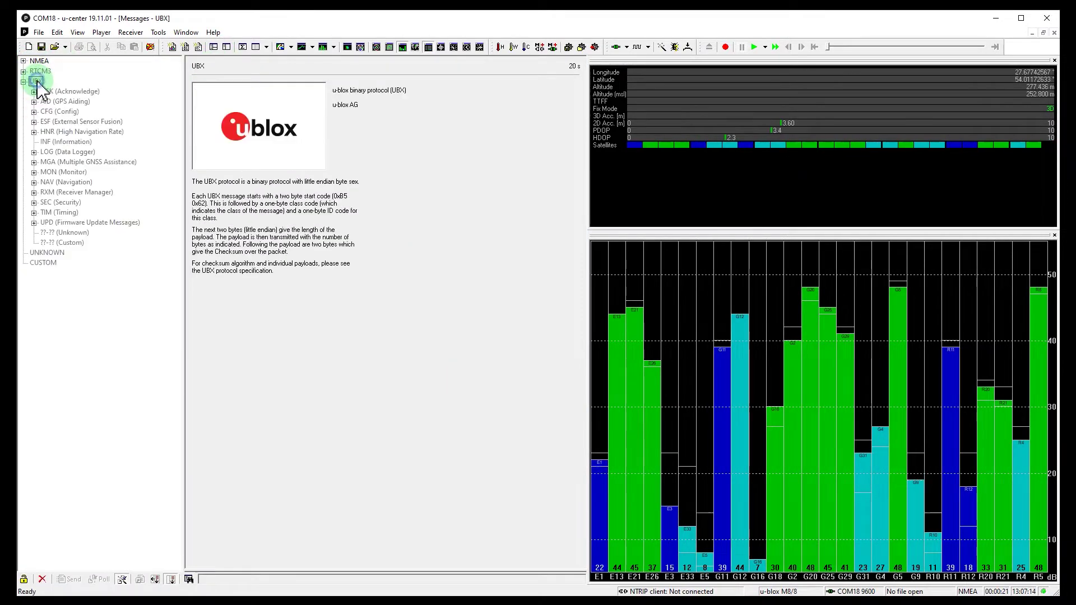
double_click(63, 112)
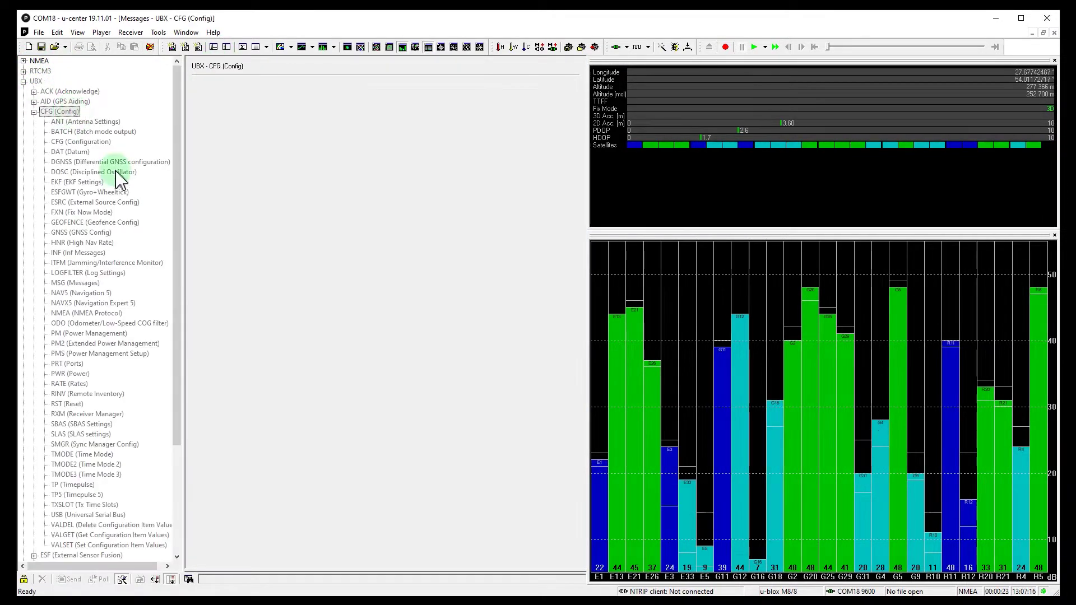
click(73, 233)
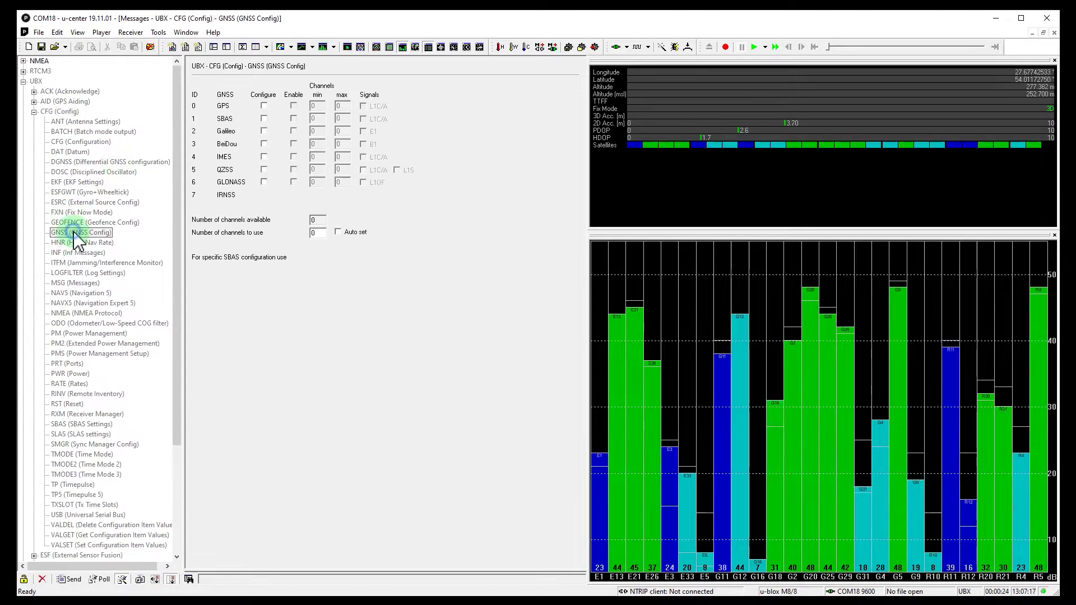
- Disable GLONASS in the receiver's GNSS configuration, send the change and close the Messages view
click(293, 182)
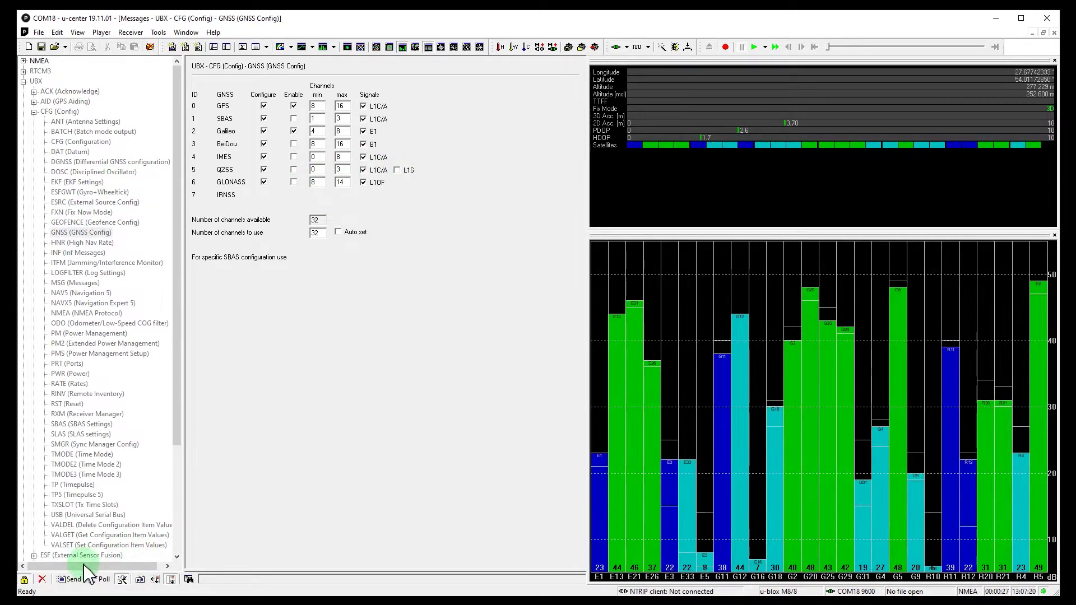
click(67, 583)
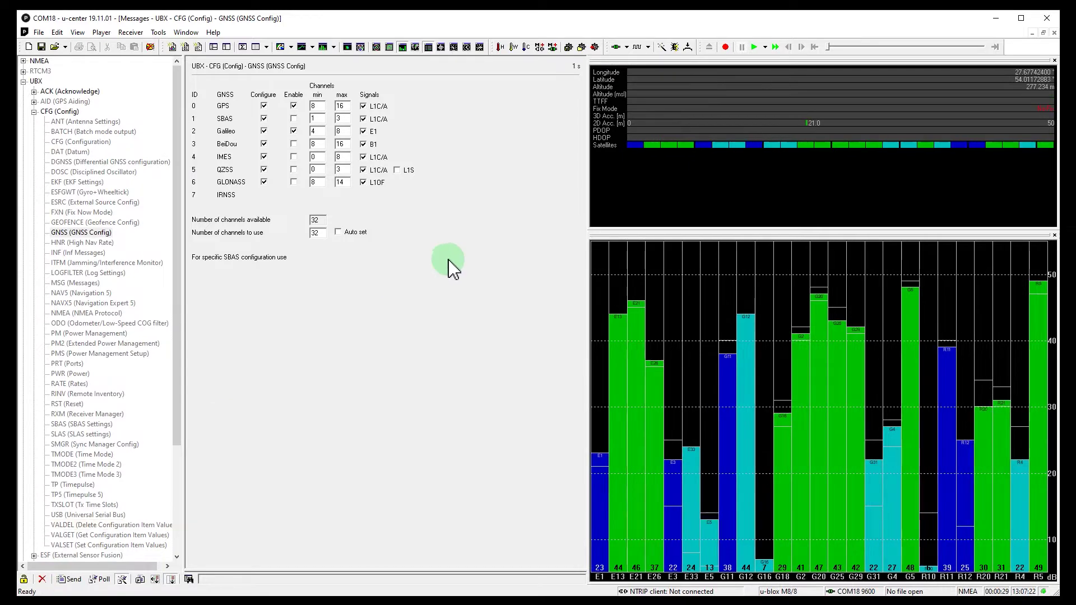
click(1053, 34)
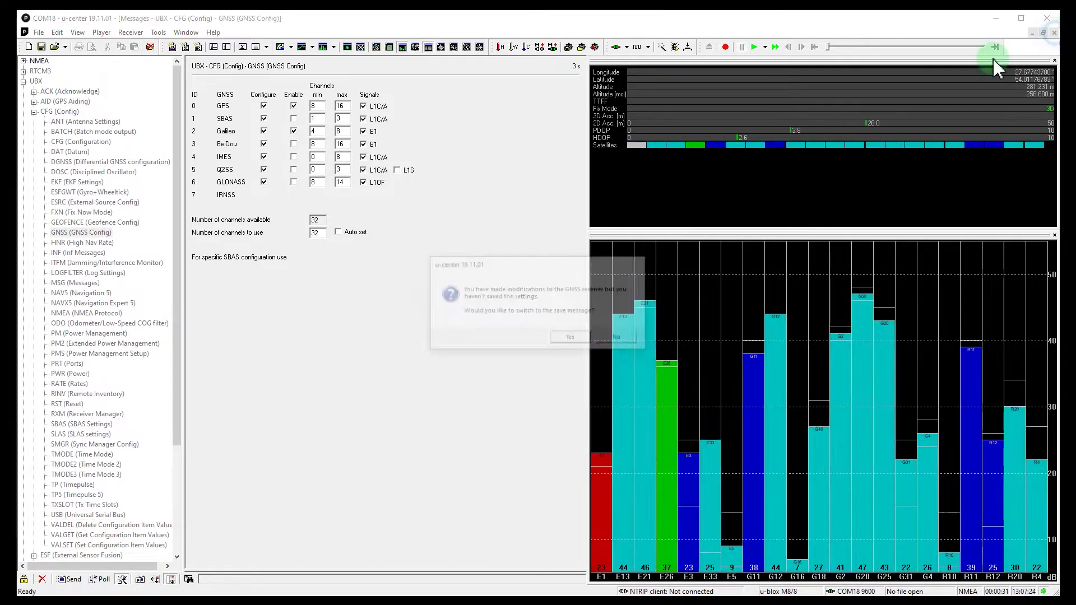
click(570, 338)
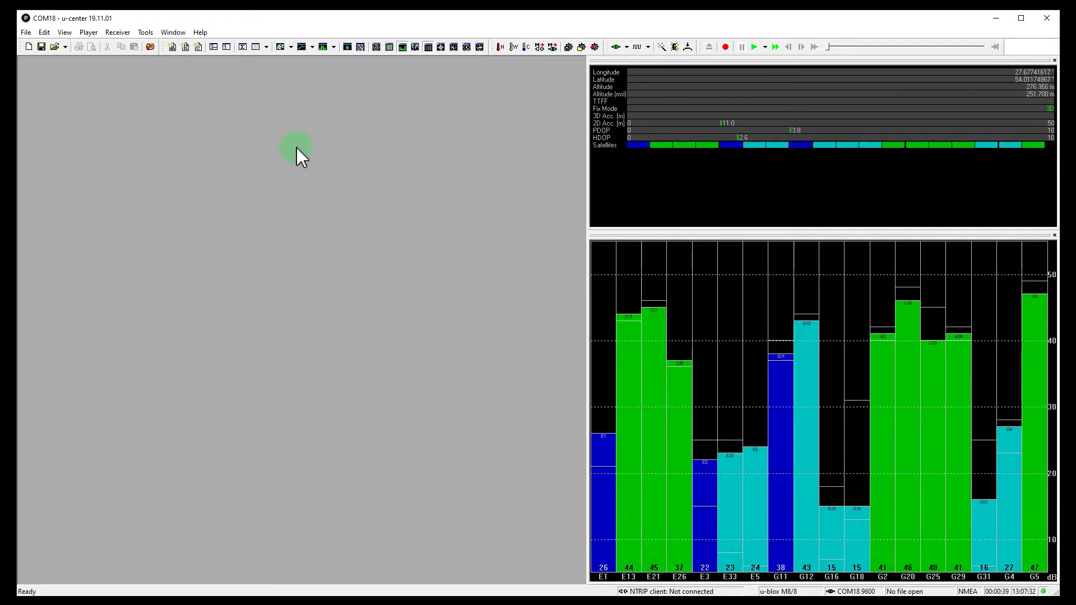
- Open the Deviation Map and place it across the full width of the lower workspace
click(357, 48)
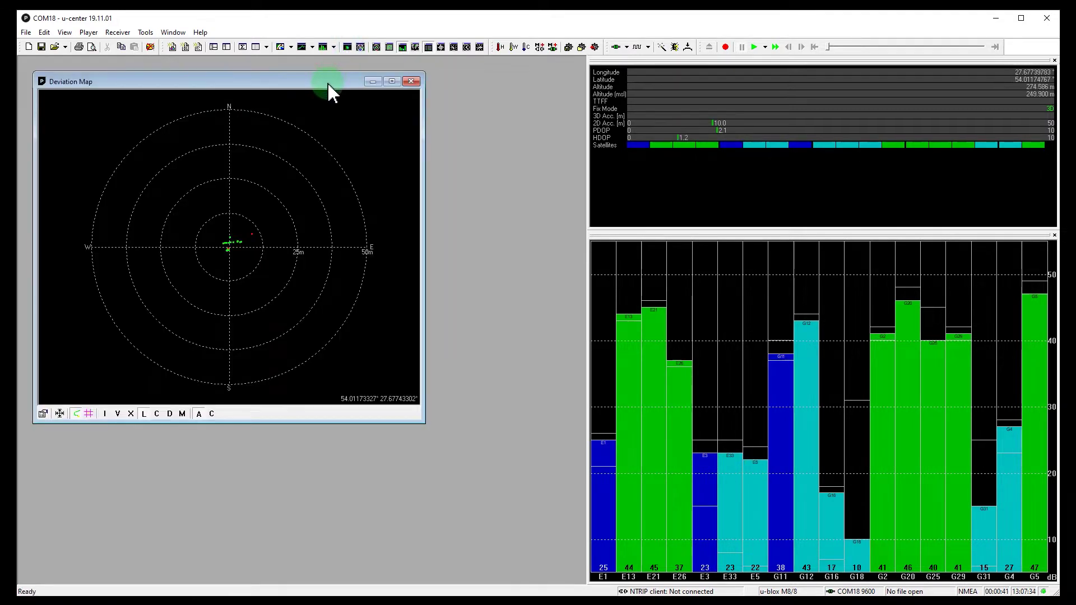
drag(329, 91, 314, 244)
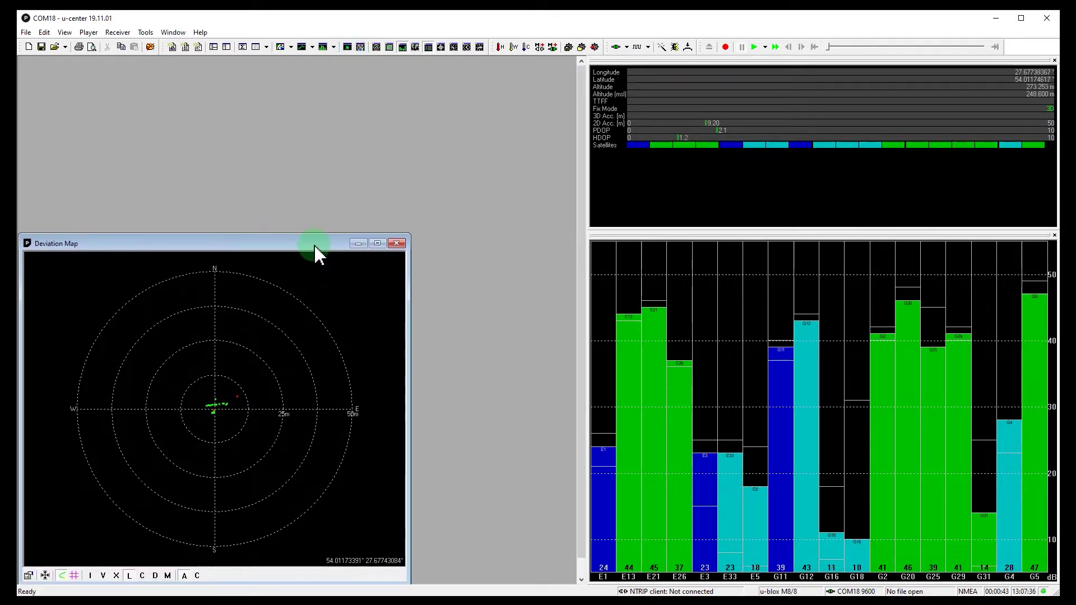
drag(409, 234, 574, 228)
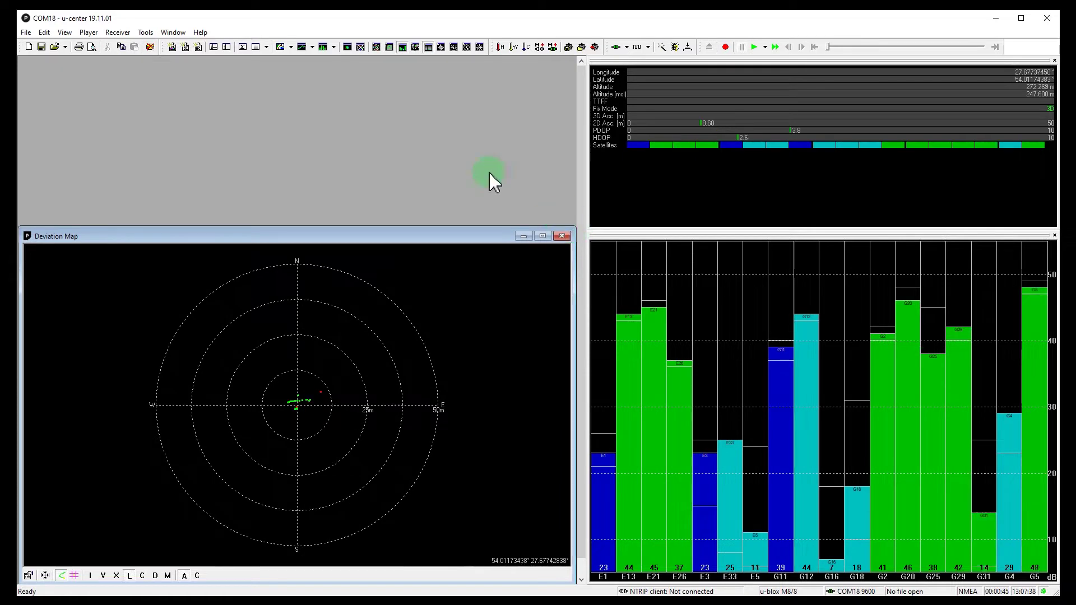
- Center the deviation map on the current position with a 500 m range and empty the database
click(197, 575)
click(155, 576)
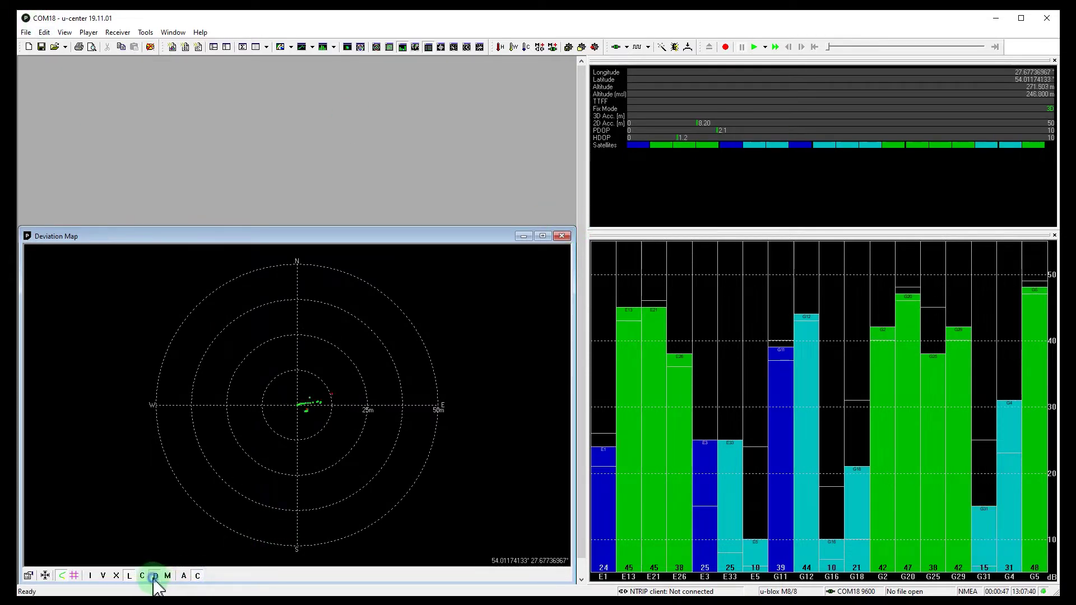
click(43, 32)
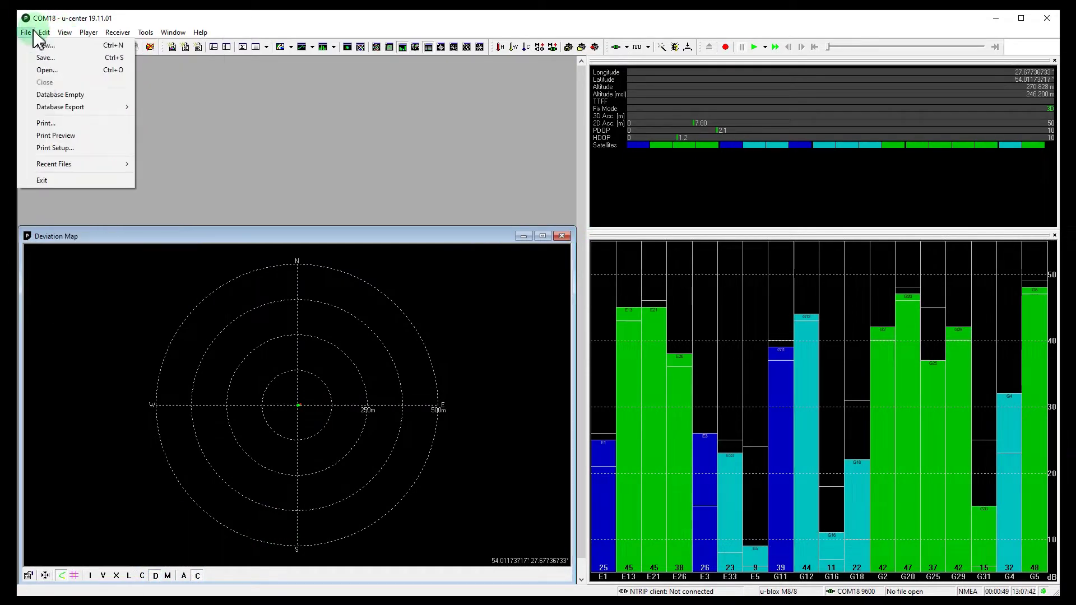
click(56, 95)
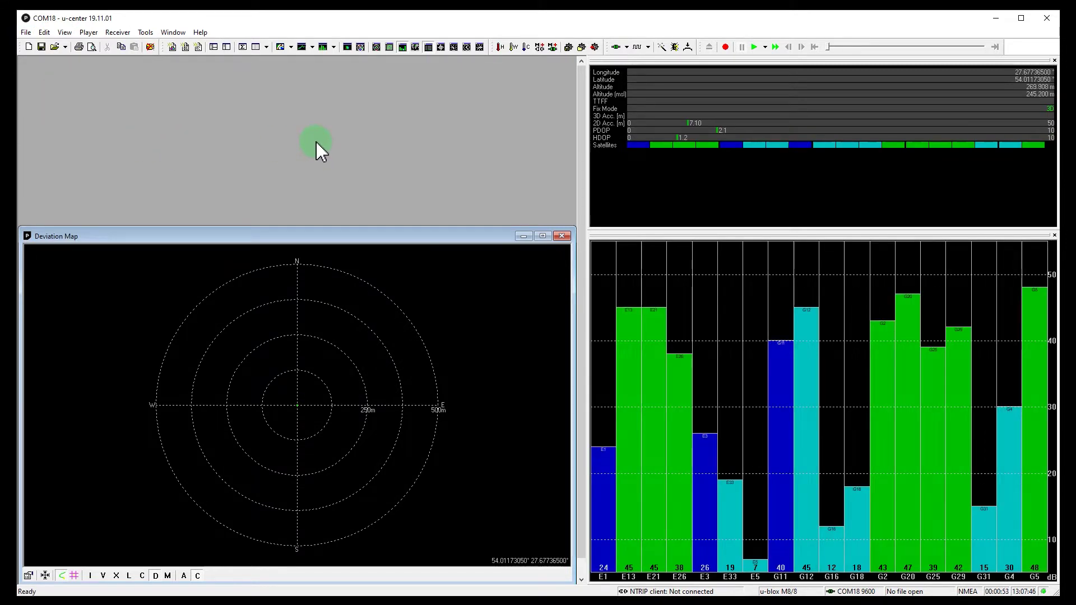
- Minimize u-center, launch GP-Simulator from the desktop and move its window clear of the shortcut
click(996, 18)
click(580, 269)
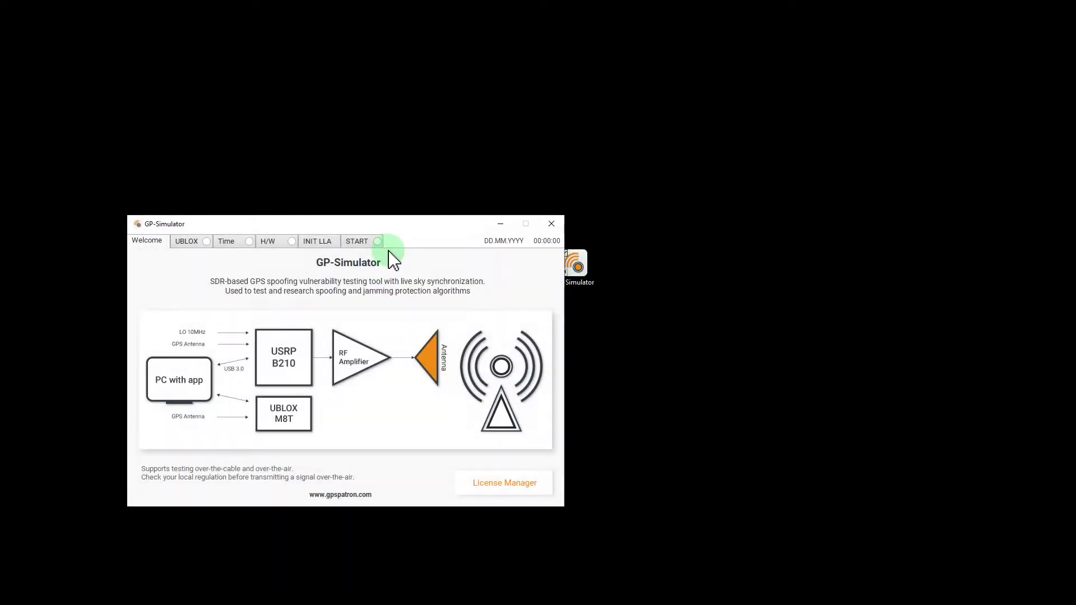
drag(390, 225, 457, 200)
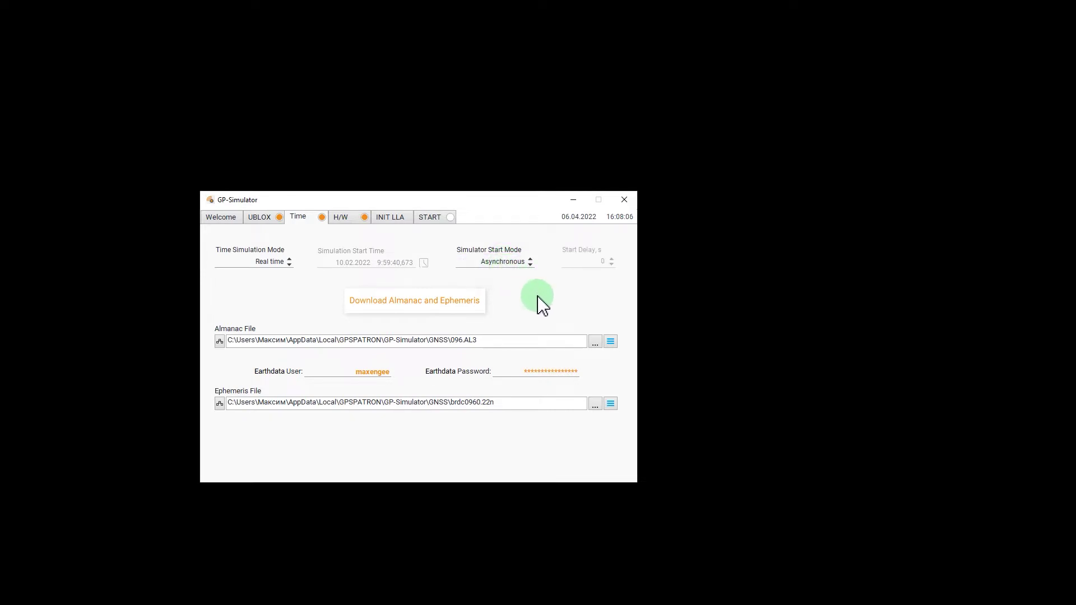
- Check the hardware settings, and set the ground distance to the DUT to 500 m in the initial position settings
click(343, 217)
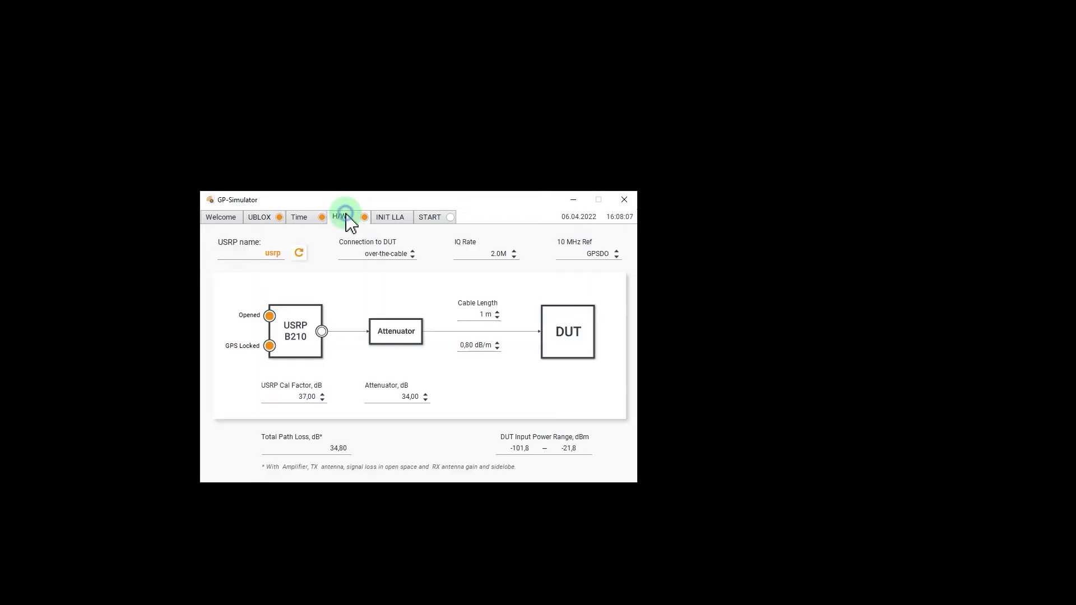
click(401, 224)
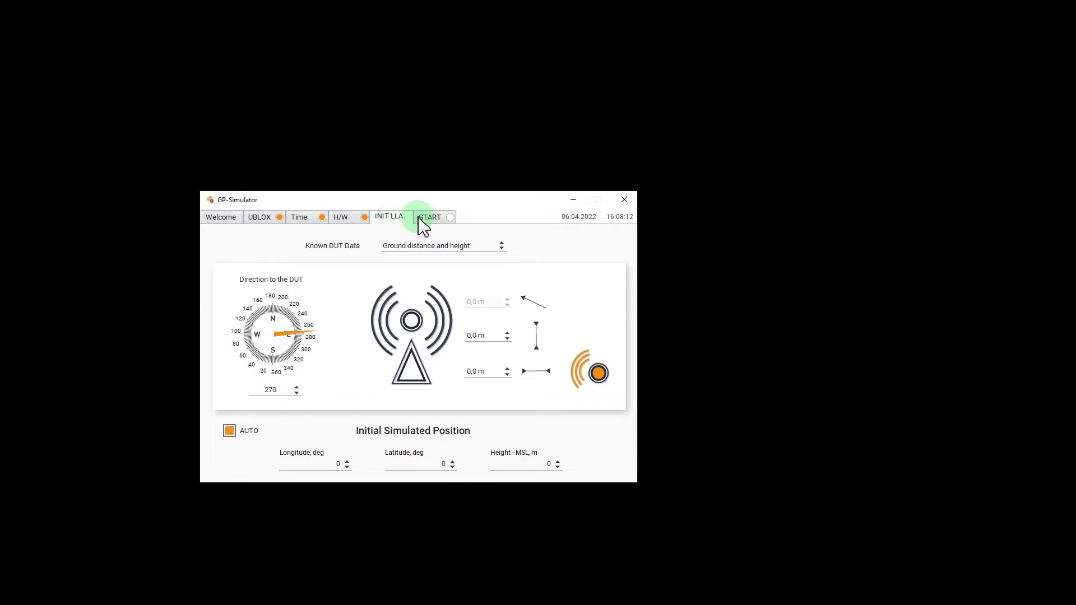
click(476, 371)
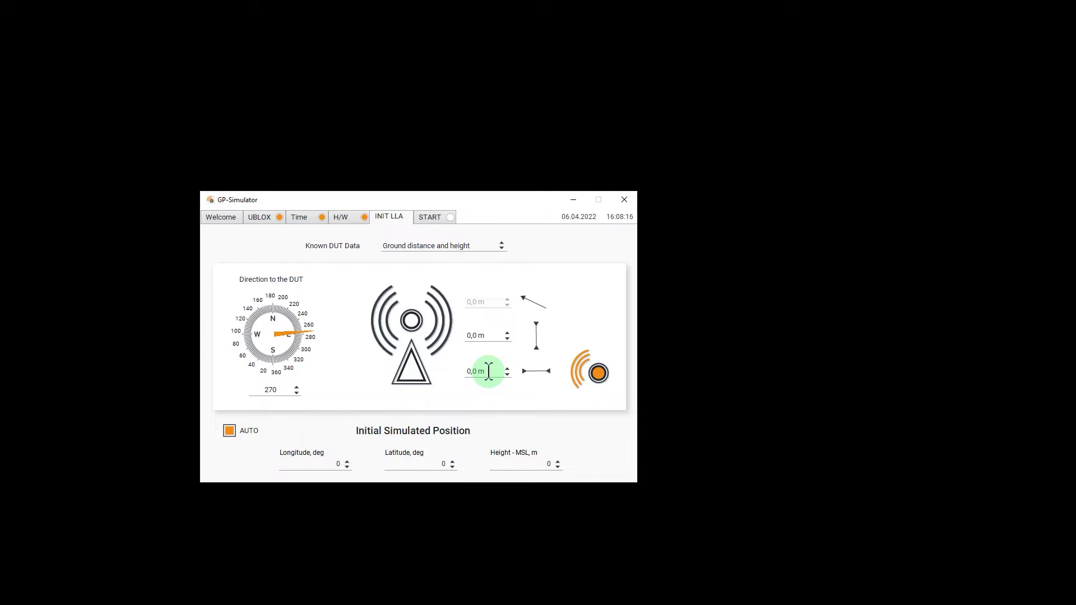
drag(488, 371, 454, 369)
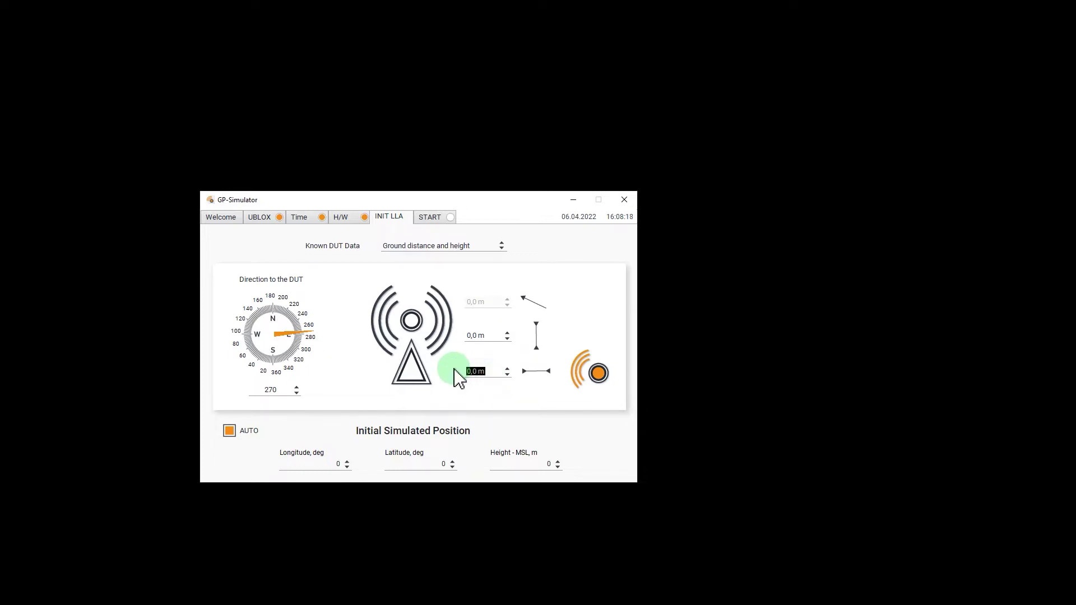
text(500)
click(474, 399)
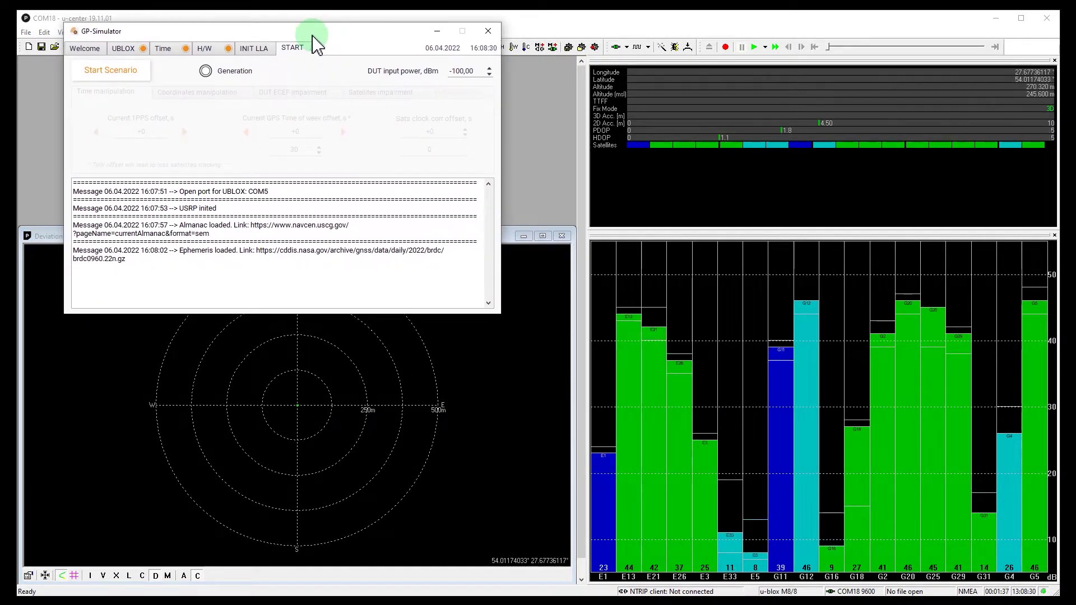
- Start the simulation scenario and raise the DUT input power to -80 dBm
click(138, 76)
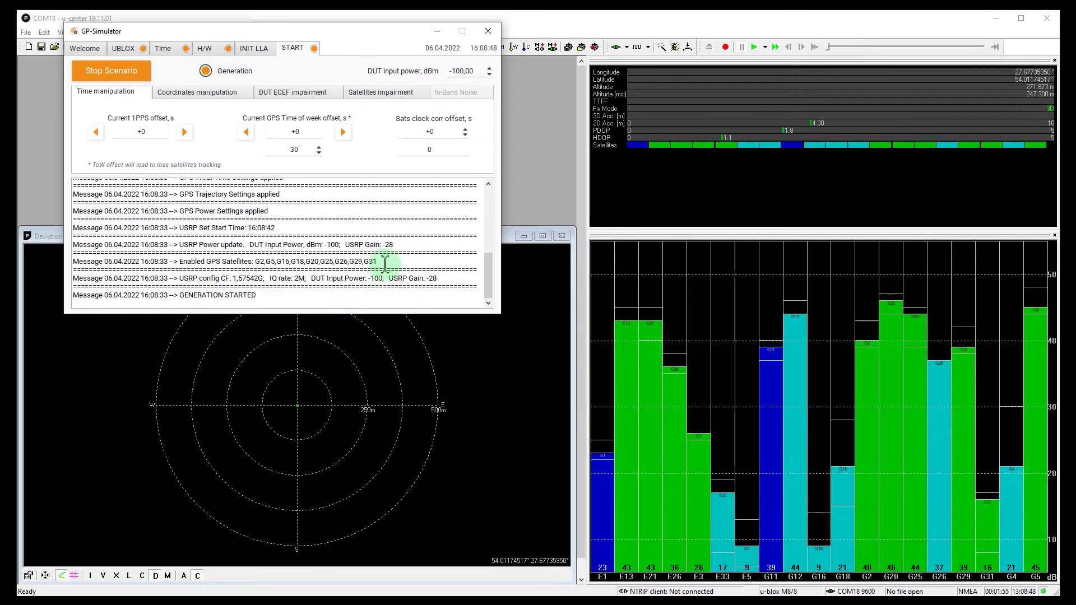
click(489, 68)
click(489, 68)
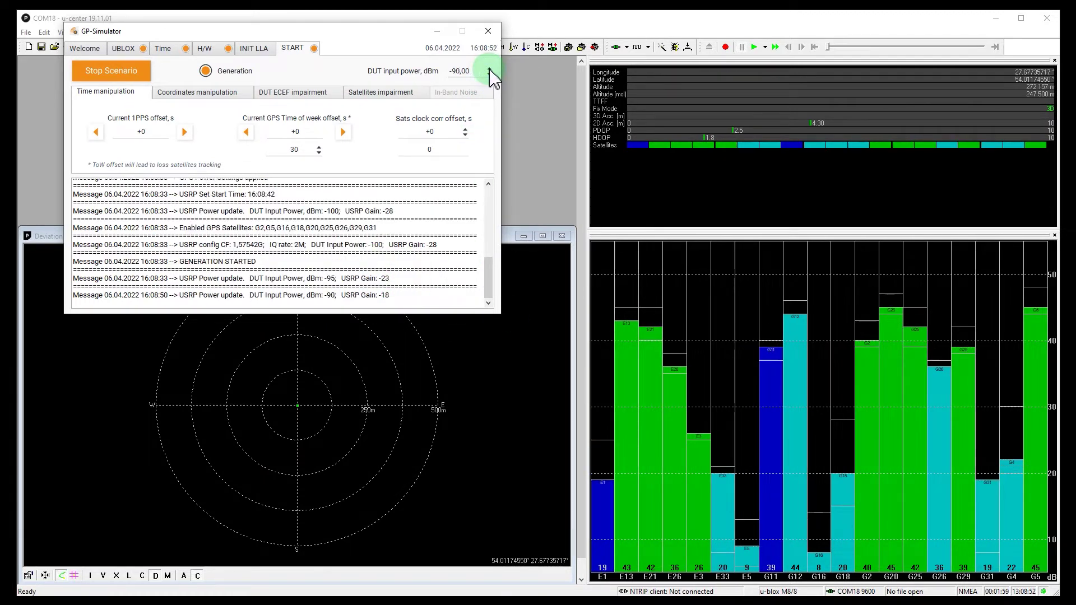
click(489, 68)
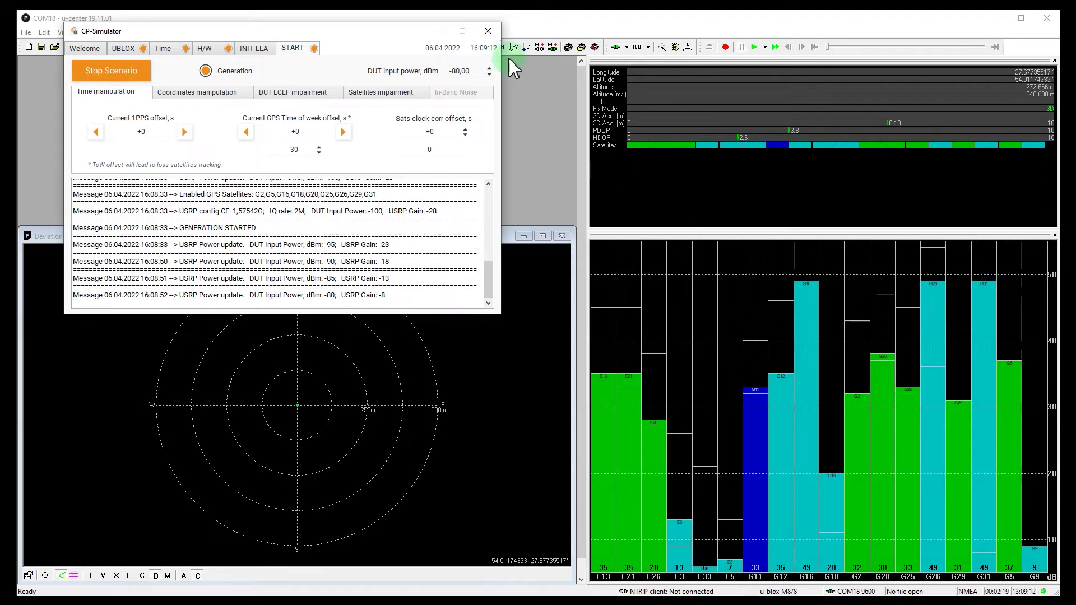
- Raise the DUT input power to -60 dBm and stop the scenario
click(490, 69)
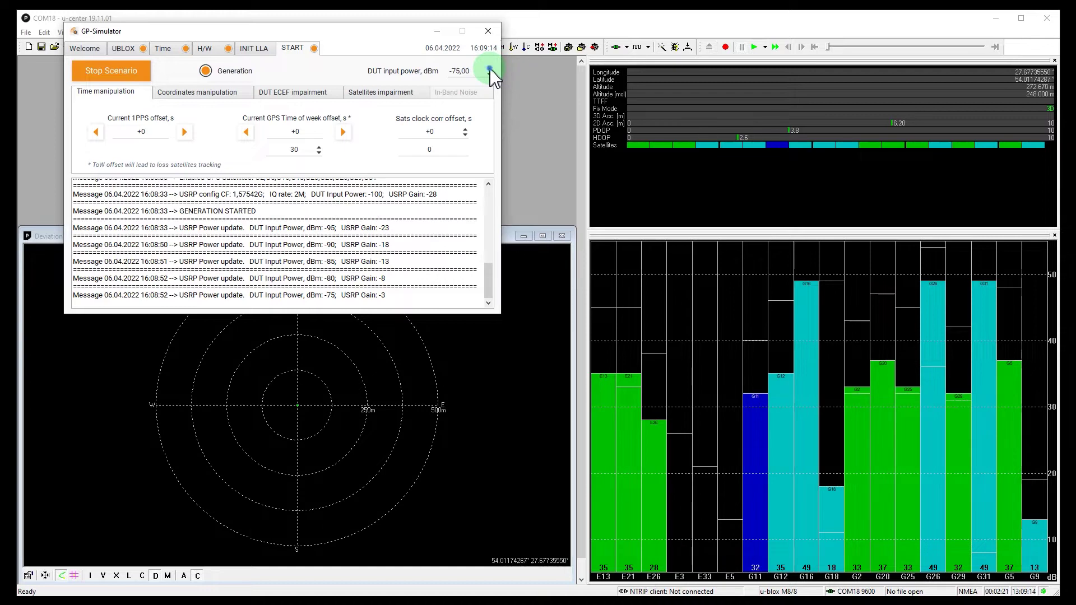
click(490, 69)
click(490, 69)
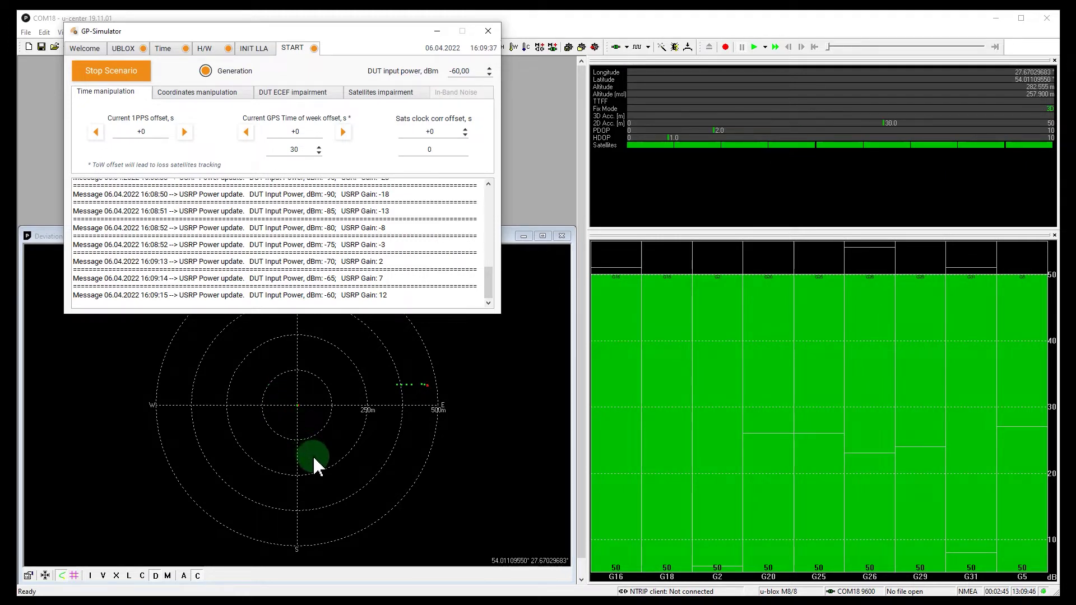
click(132, 81)
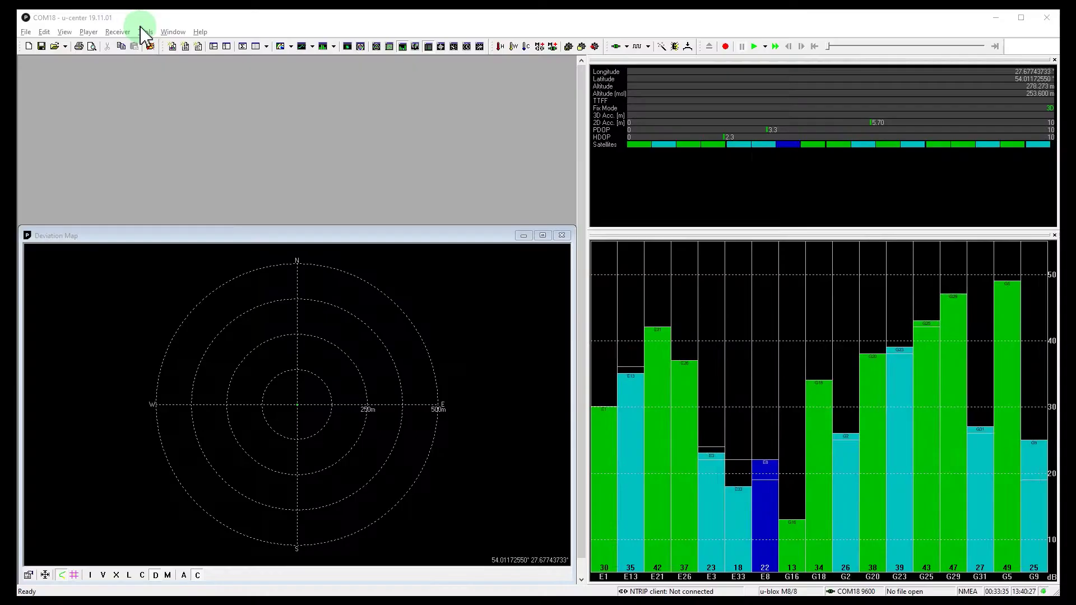
- In u-center, open the Messages view above the deviation map and bring up the UBX CFG GNSS configuration
click(213, 46)
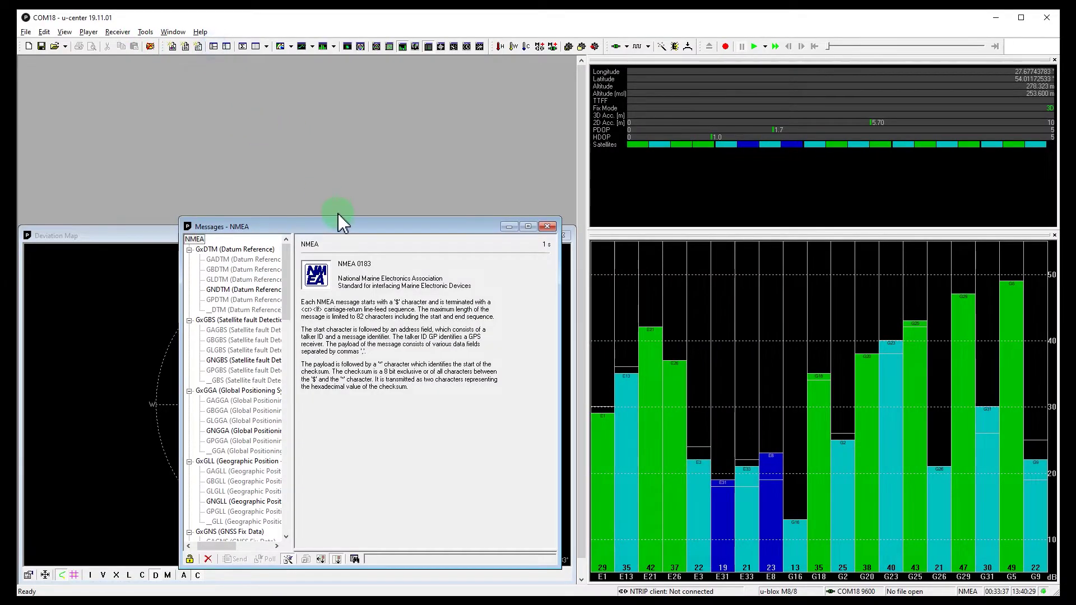
drag(343, 221, 282, 62)
double_click(150, 81)
double_click(154, 99)
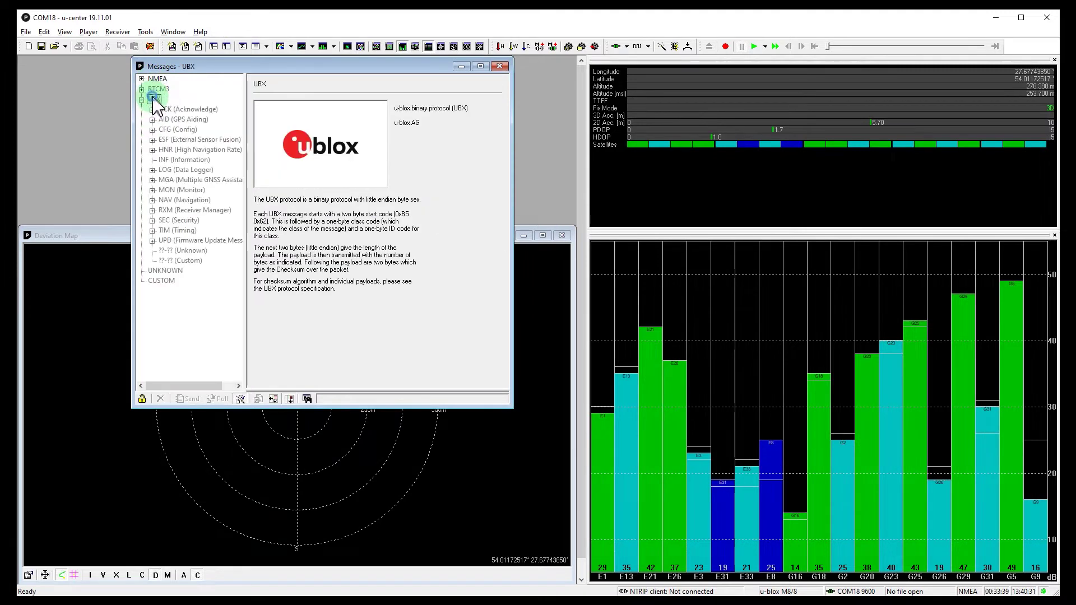
double_click(180, 130)
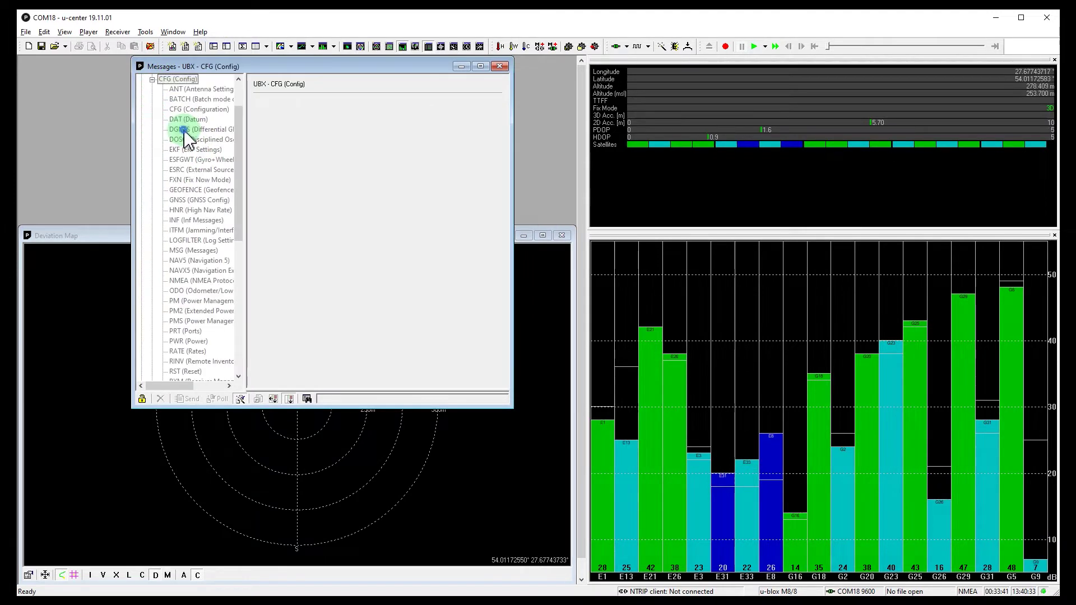
click(199, 201)
- Enable GLONASS in the GNSS configuration and send it to the receiver
click(356, 201)
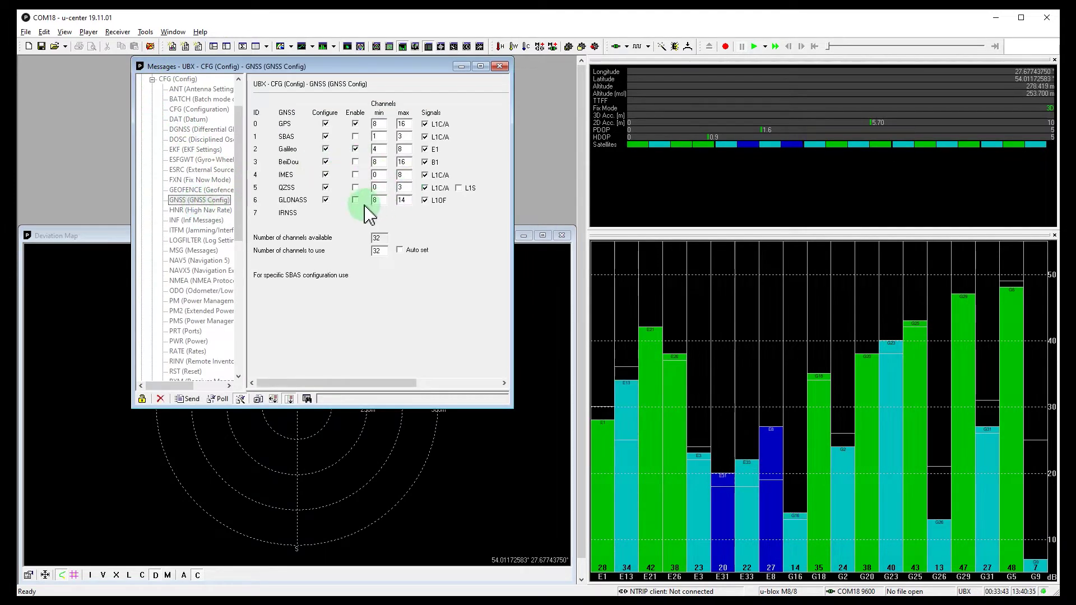
click(356, 200)
click(188, 399)
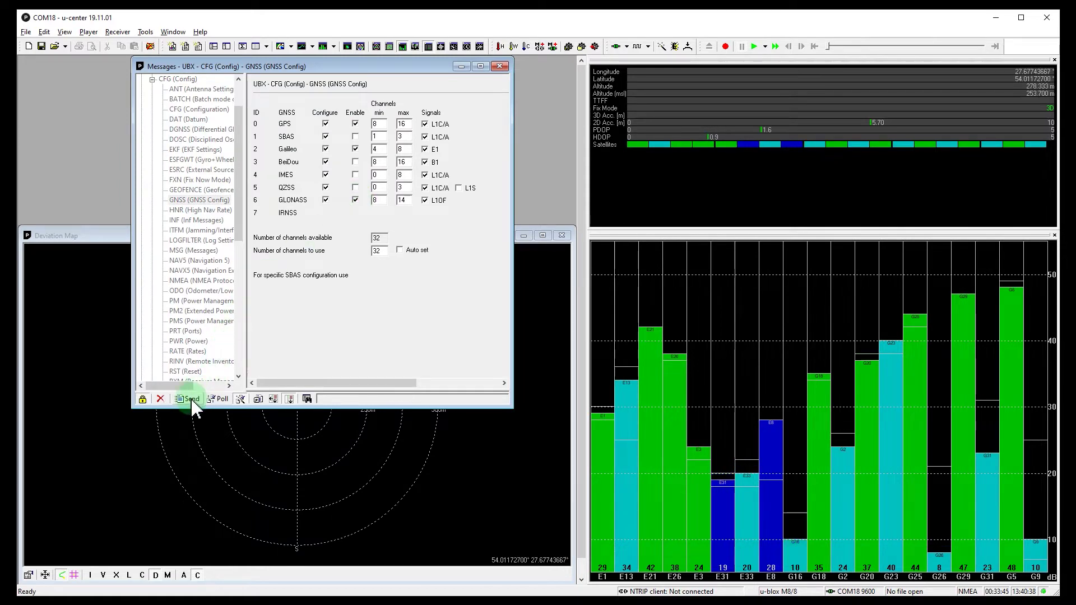
- Poll the GNSS configuration from the receiver and close the Messages view
click(222, 399)
click(500, 66)
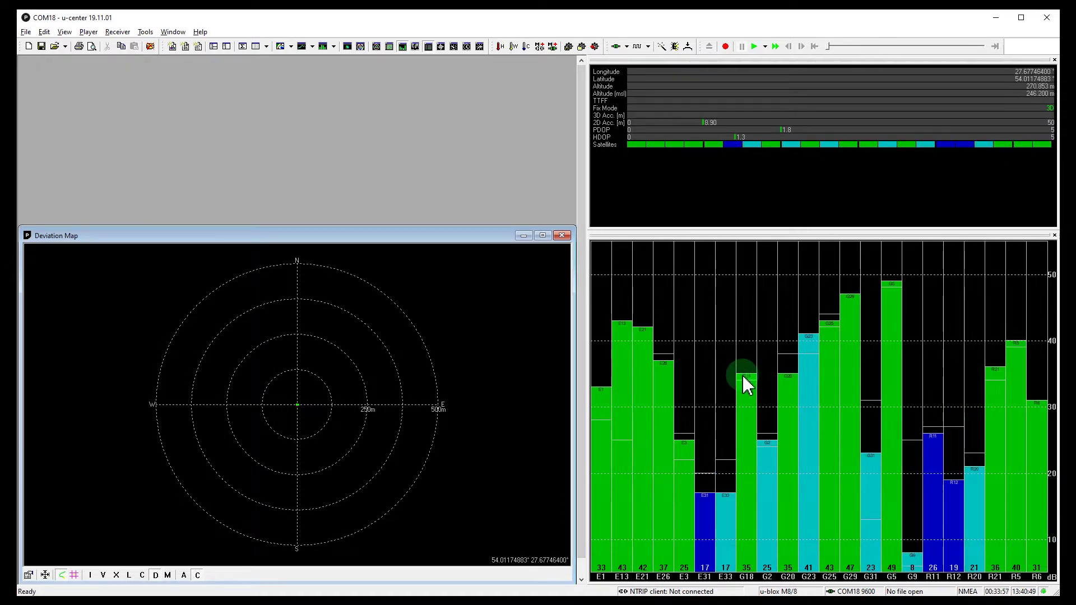
- Switch to GP-Simulator, start the scenario and raise the DUT input power to -20 dBm in 5 dB steps
key(alt+Tab)
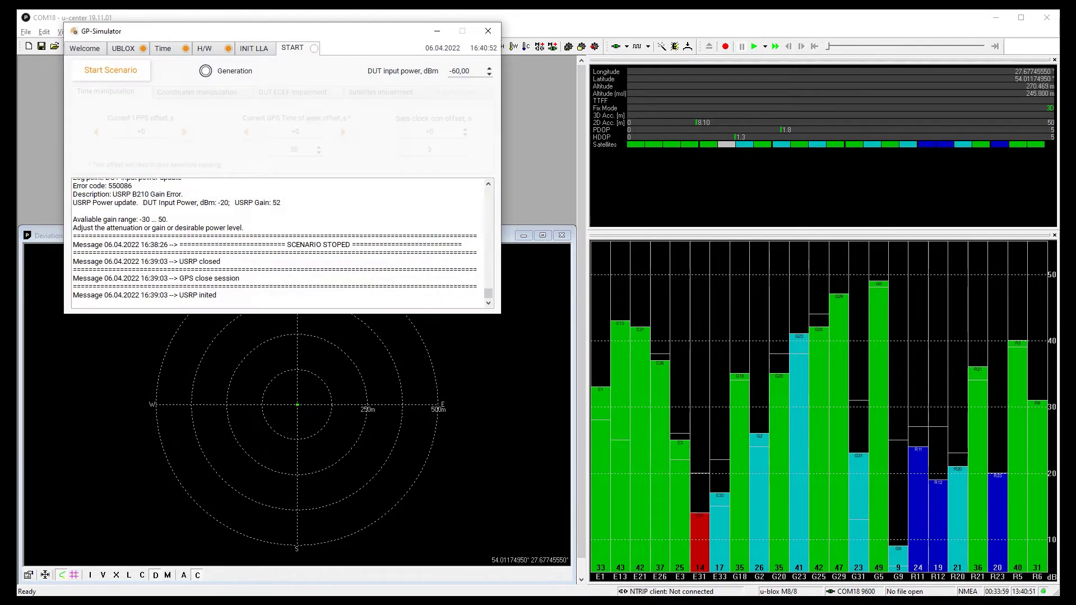
click(163, 85)
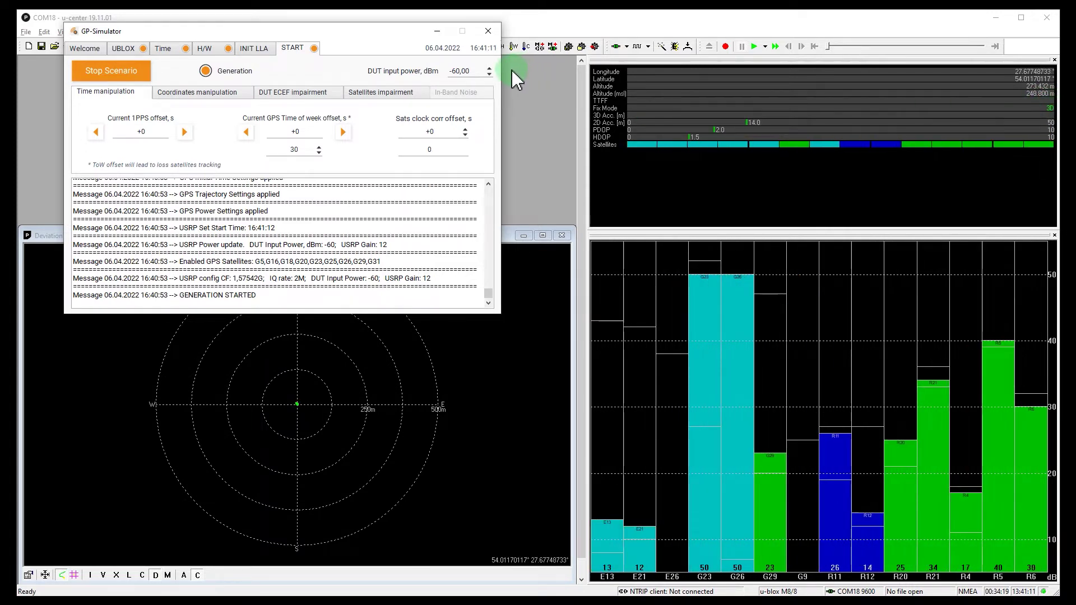
click(489, 68)
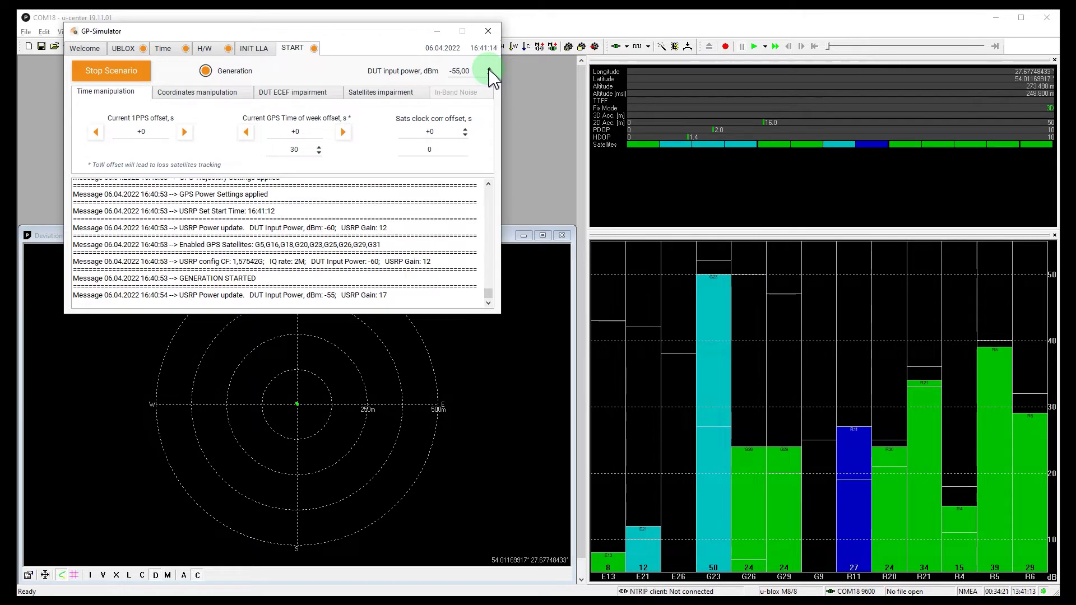
click(490, 68)
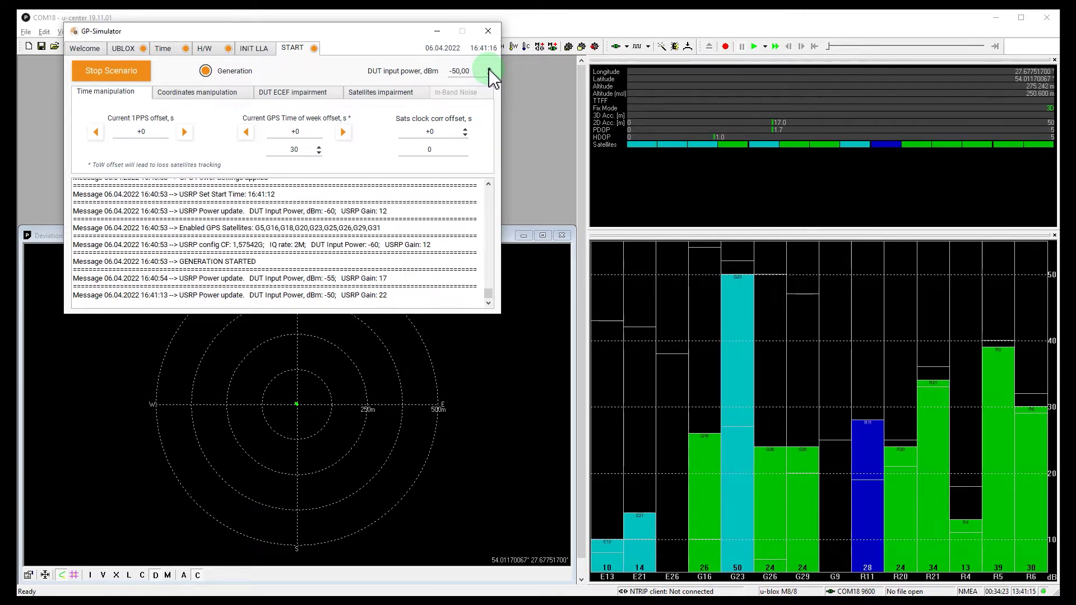
click(489, 68)
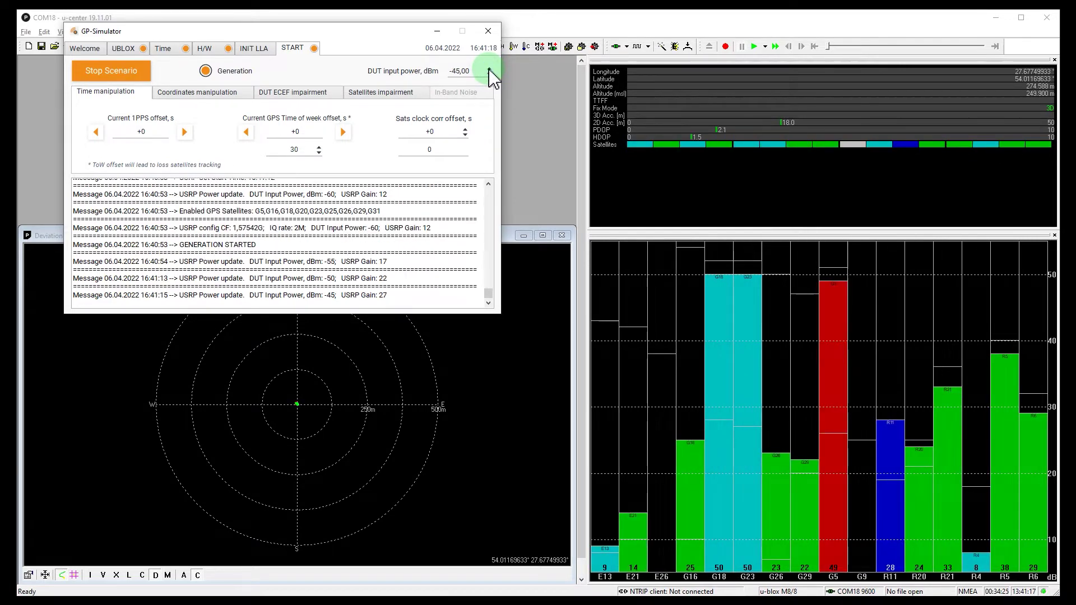
click(489, 68)
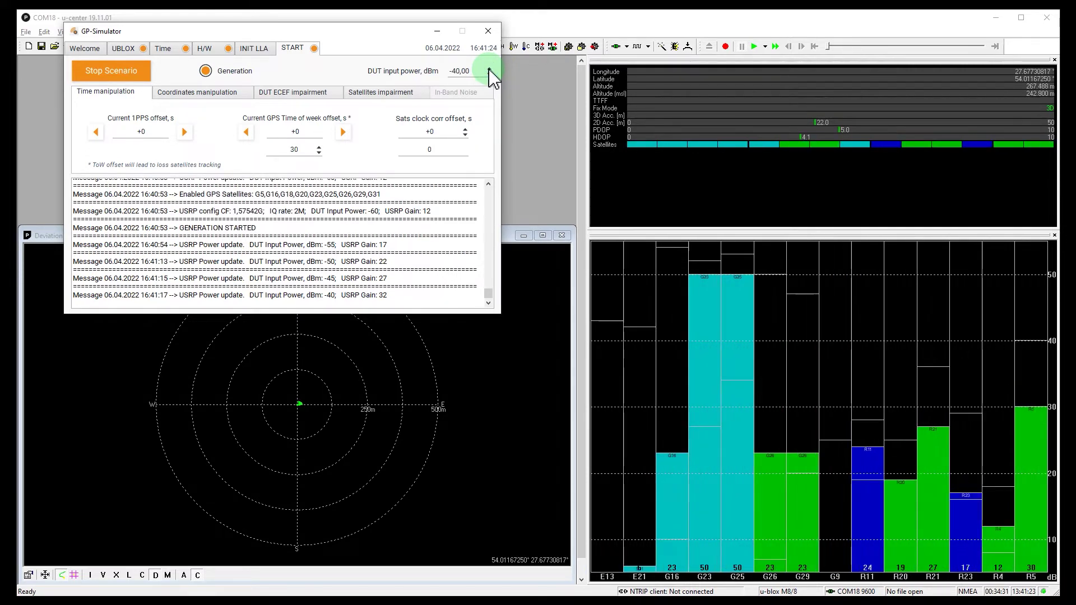
click(490, 70)
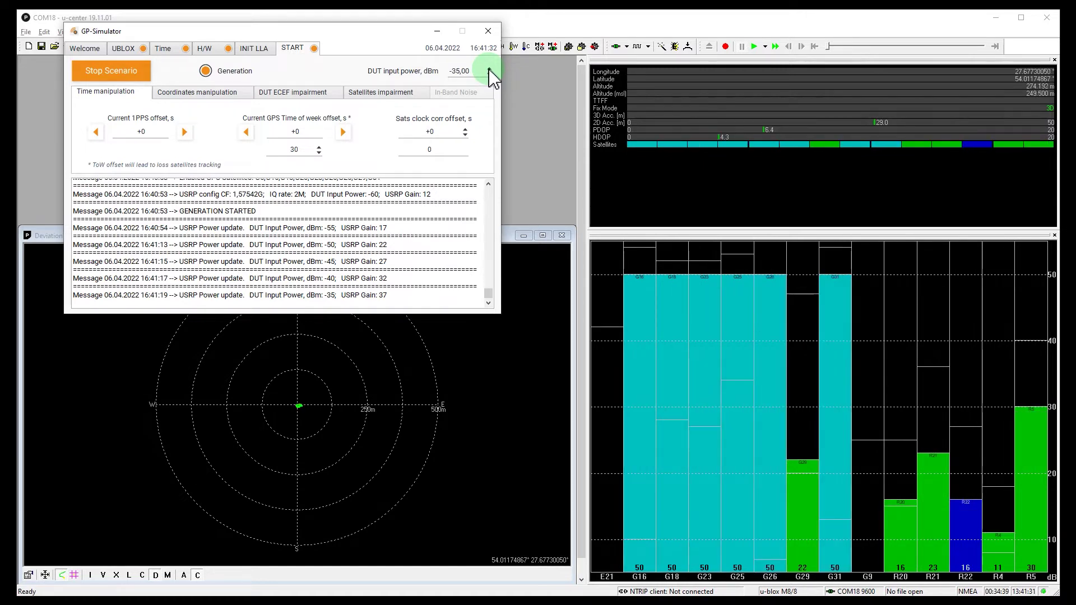
click(489, 68)
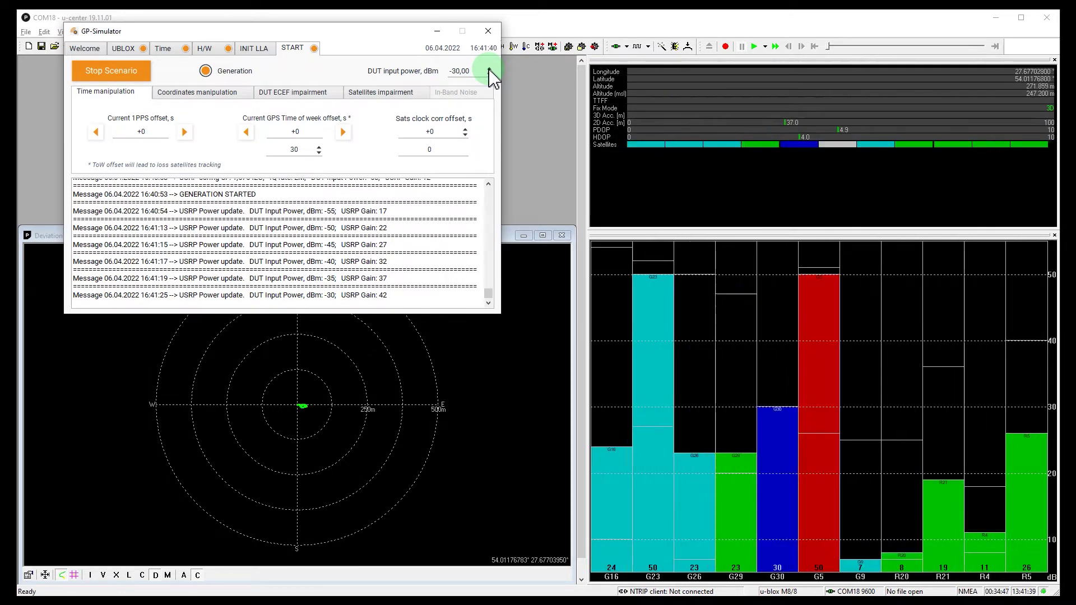
click(490, 69)
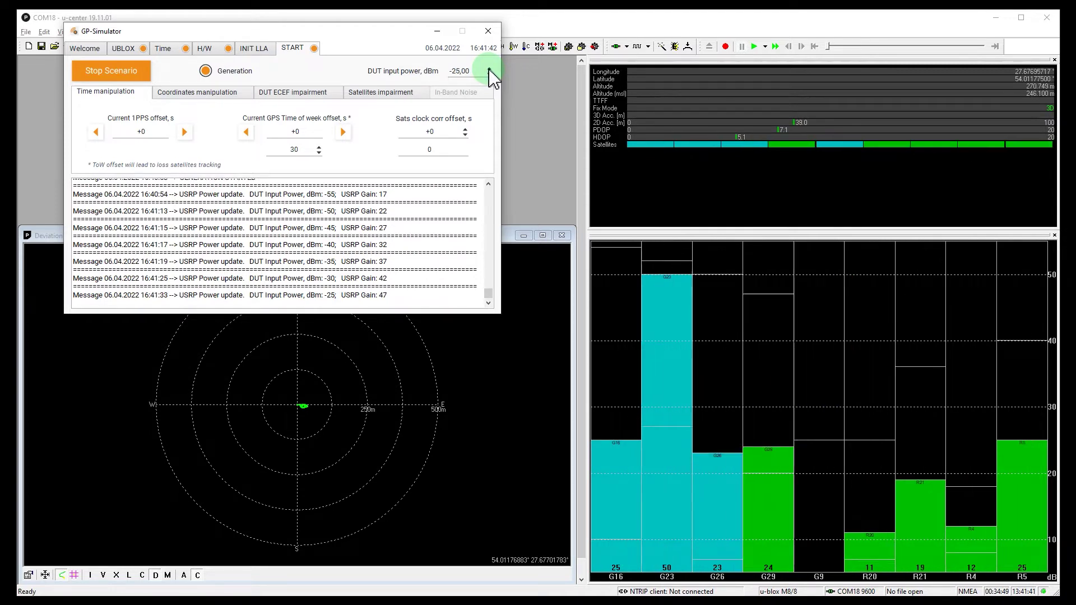
click(490, 69)
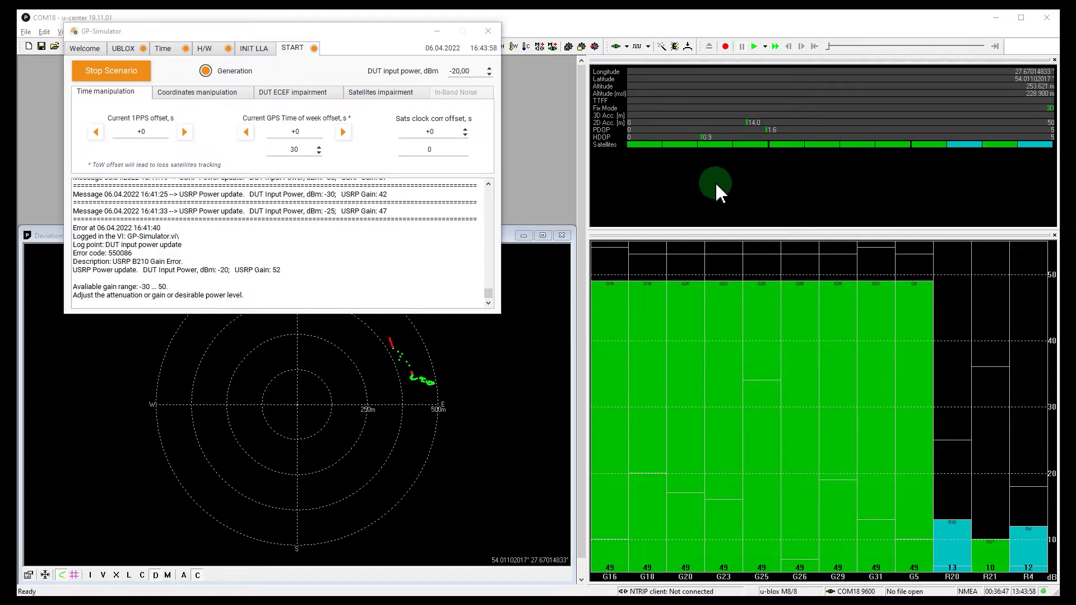
- Lower the DUT input power to -100 dBm in 5 dB steps and stop the scenario
click(490, 75)
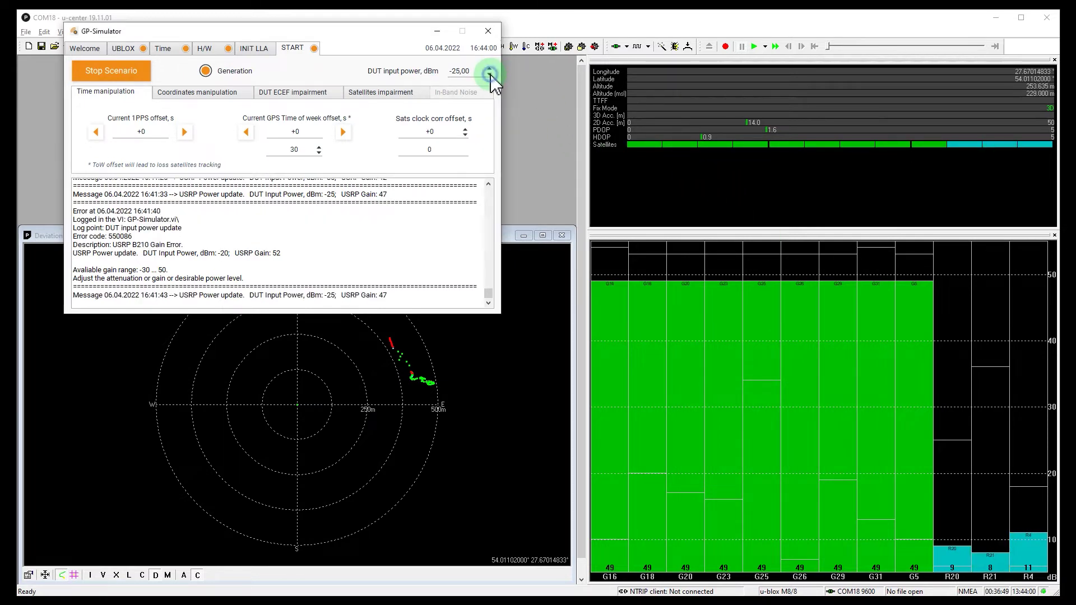
click(490, 74)
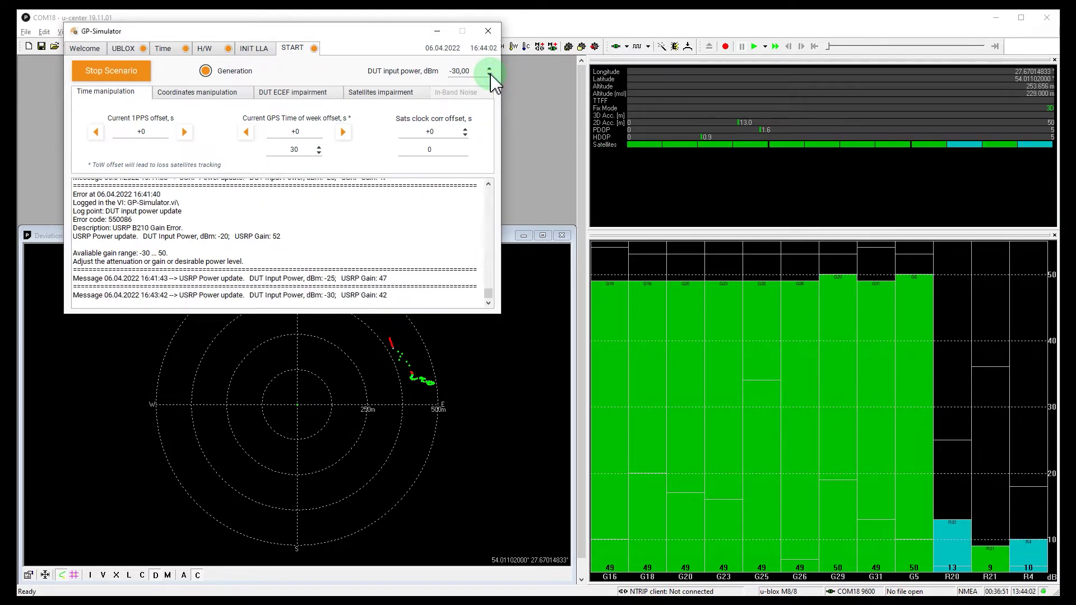
click(491, 74)
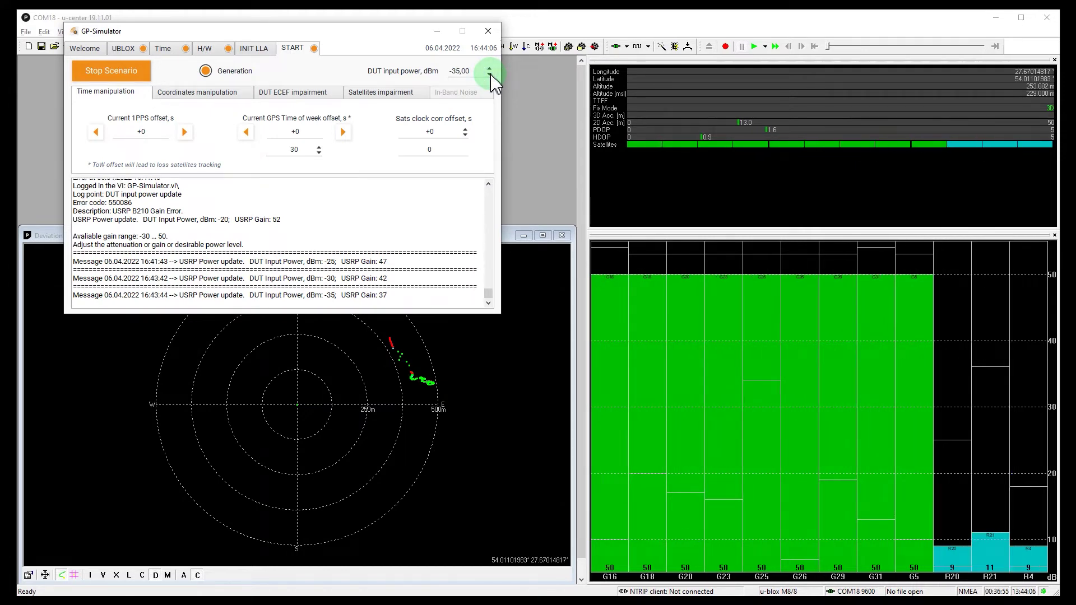
click(490, 75)
click(490, 74)
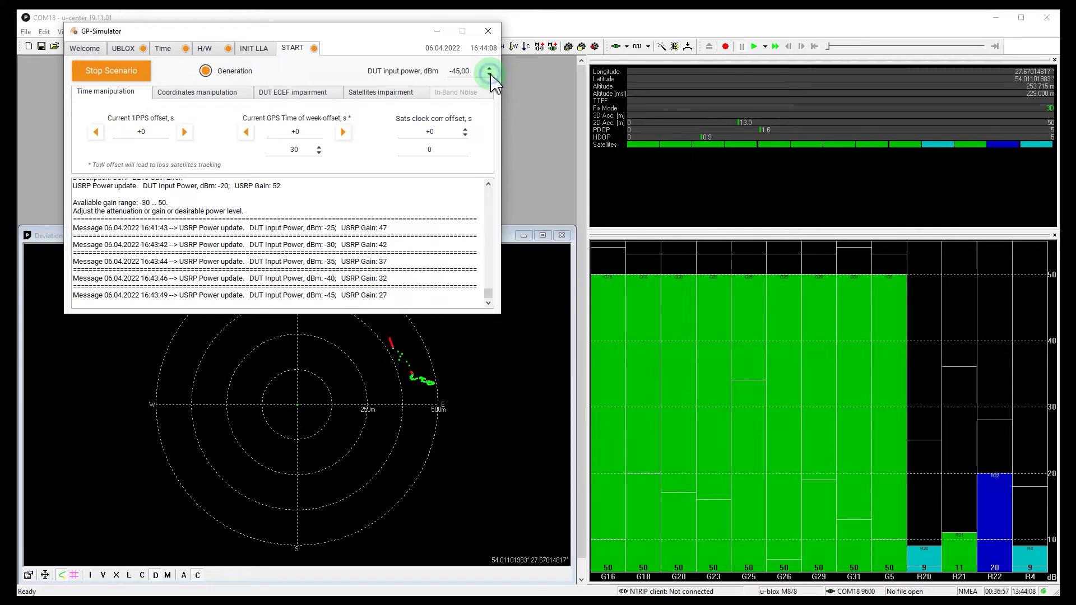
click(490, 75)
click(491, 75)
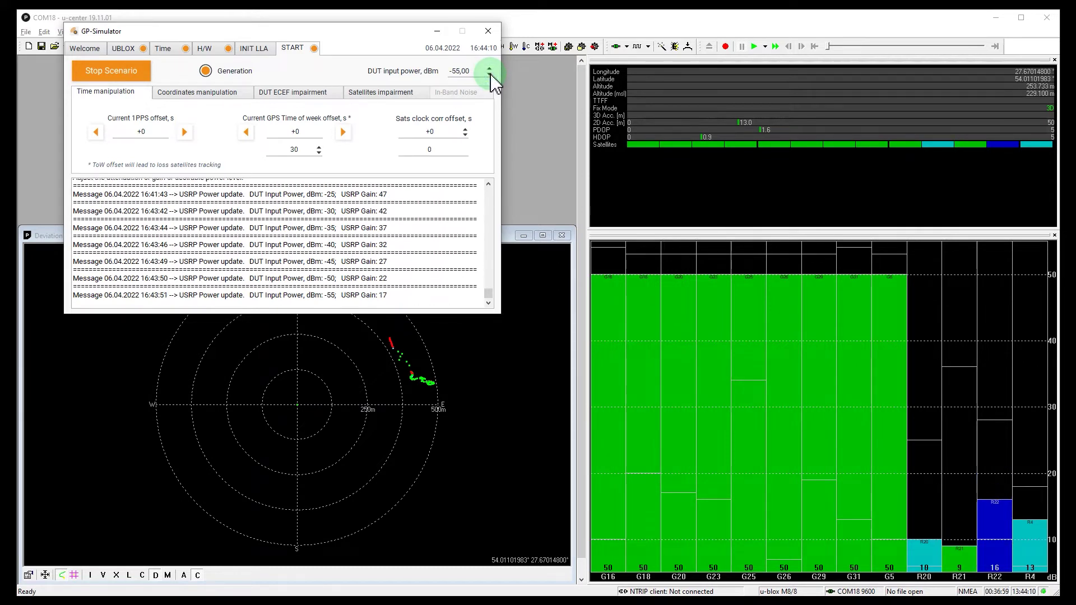
click(490, 74)
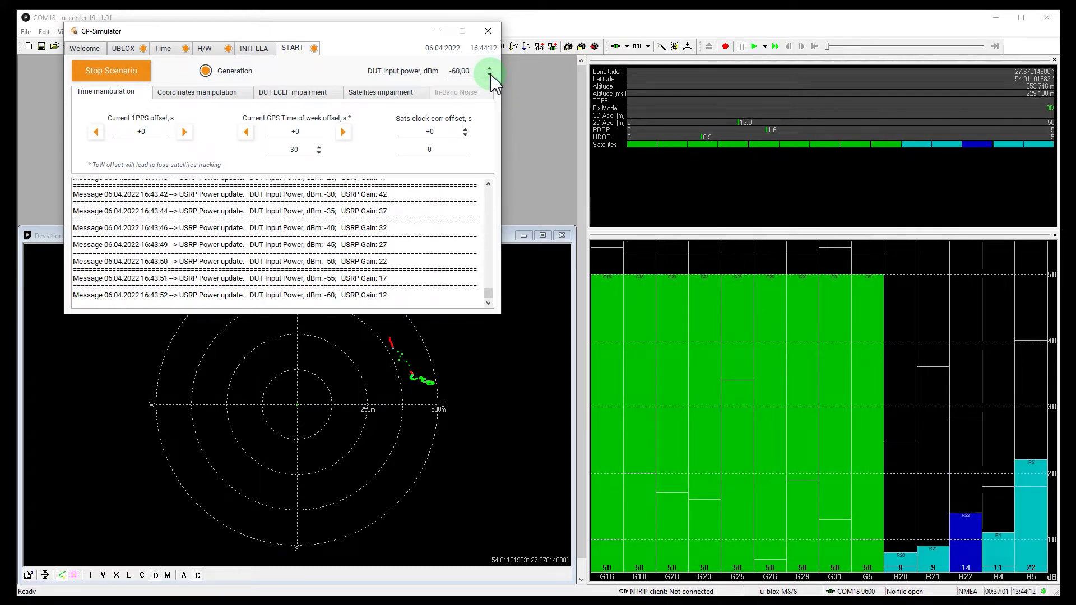
click(490, 74)
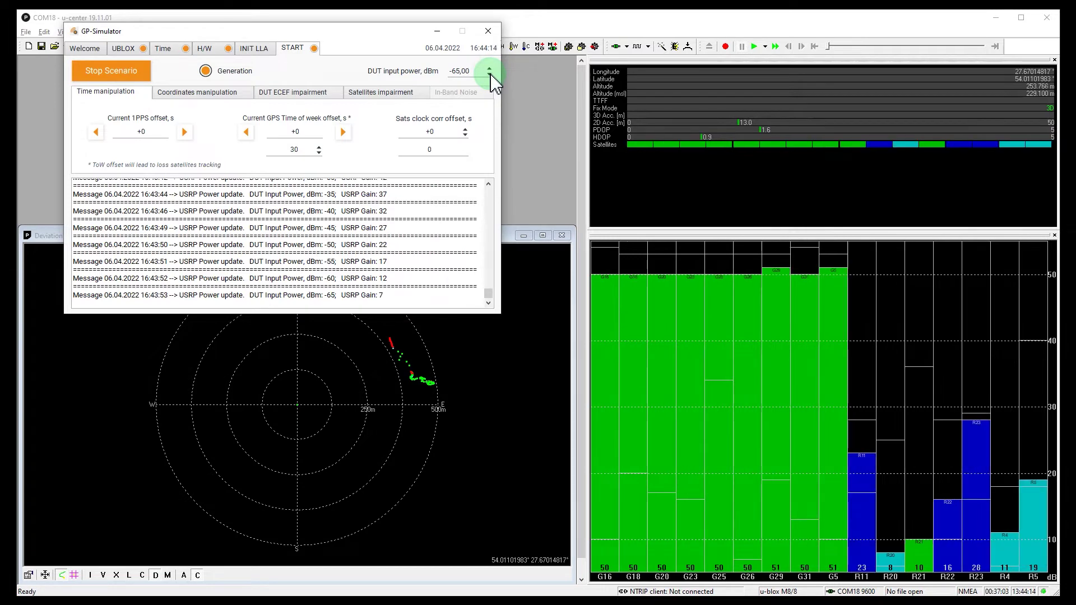
click(490, 75)
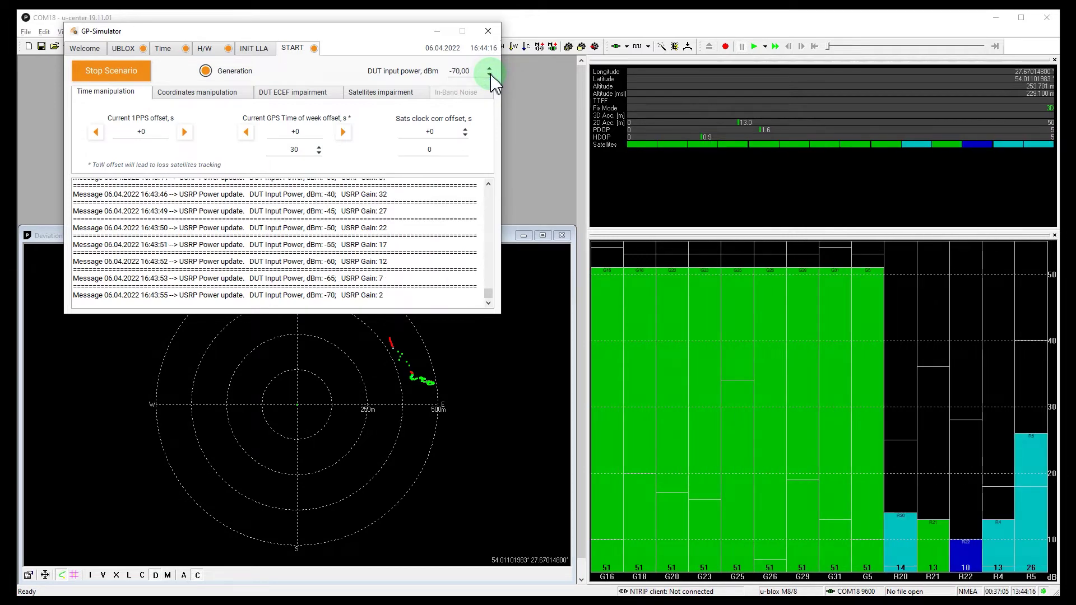
click(490, 74)
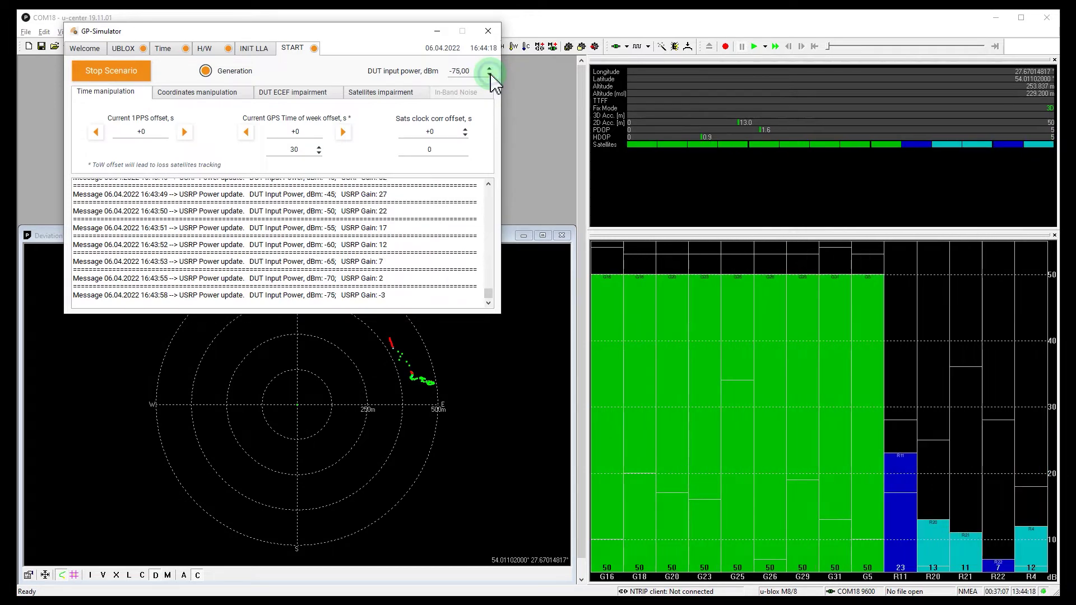
click(490, 74)
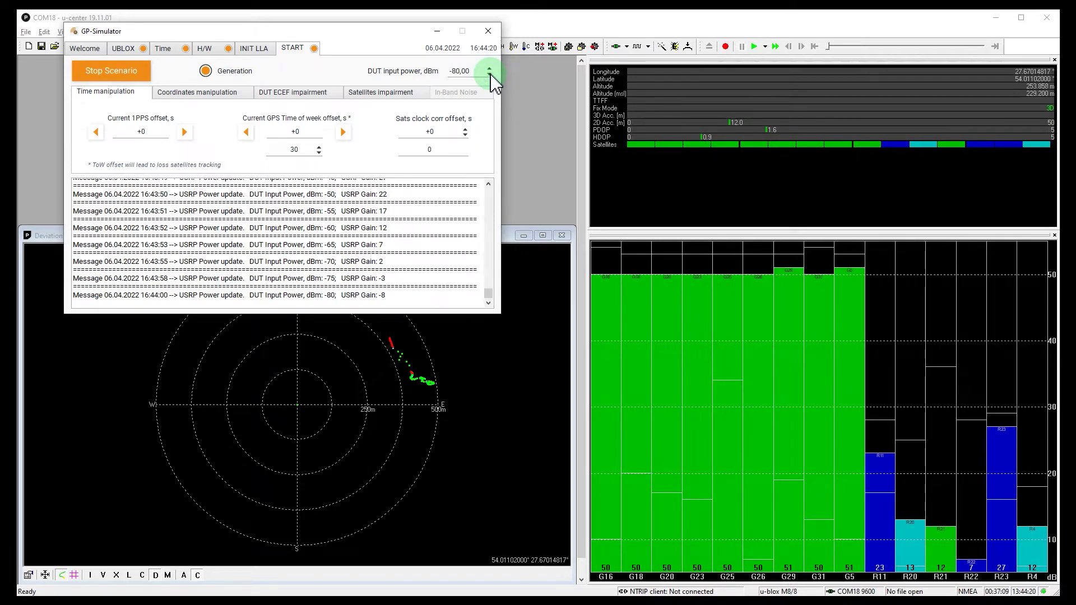
click(490, 74)
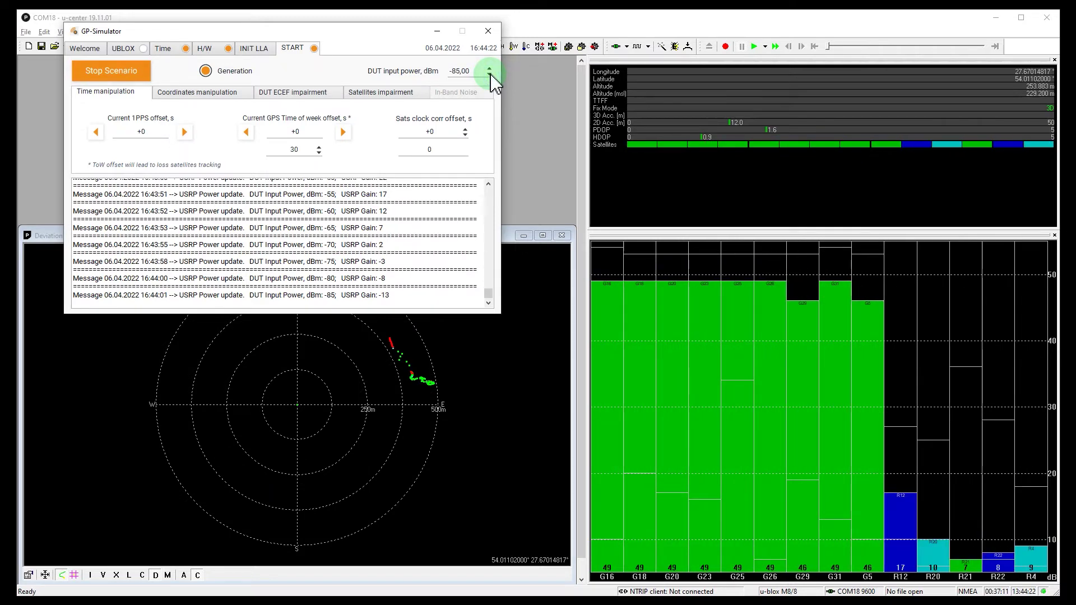
click(491, 75)
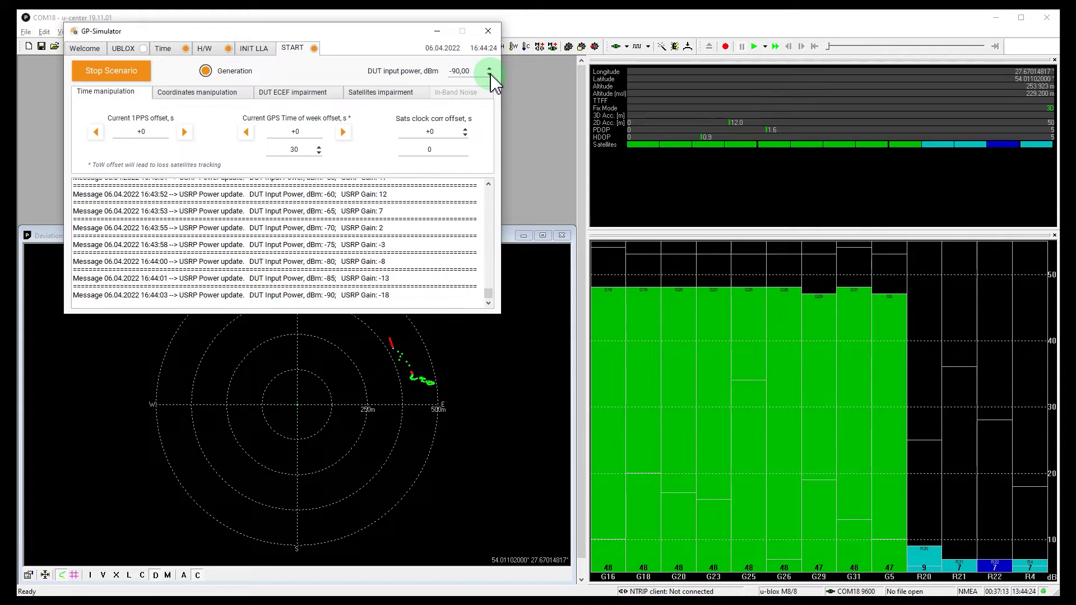
click(491, 74)
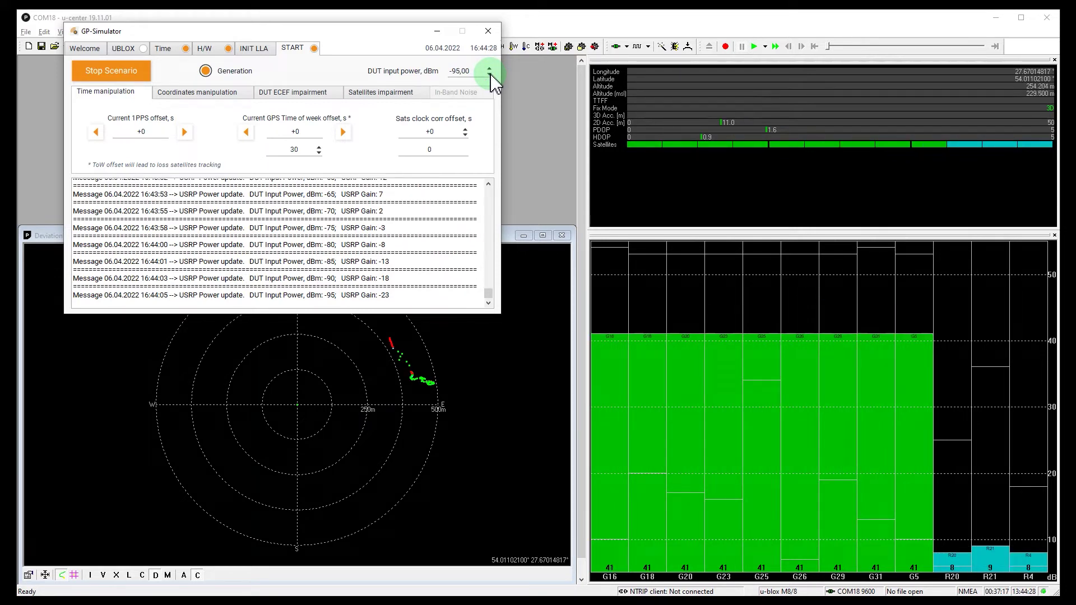
click(490, 75)
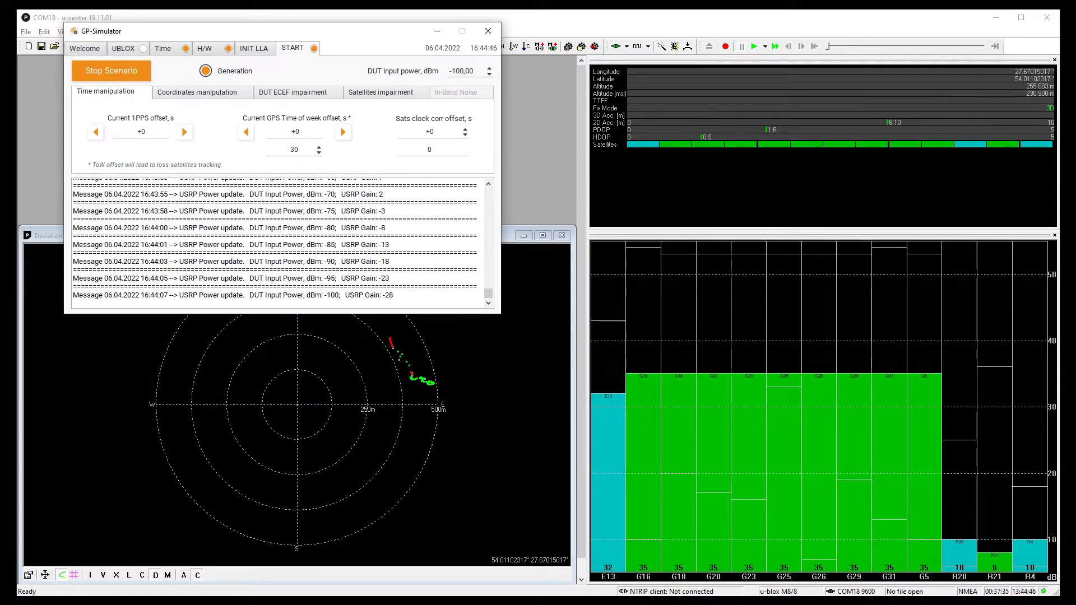
click(126, 79)
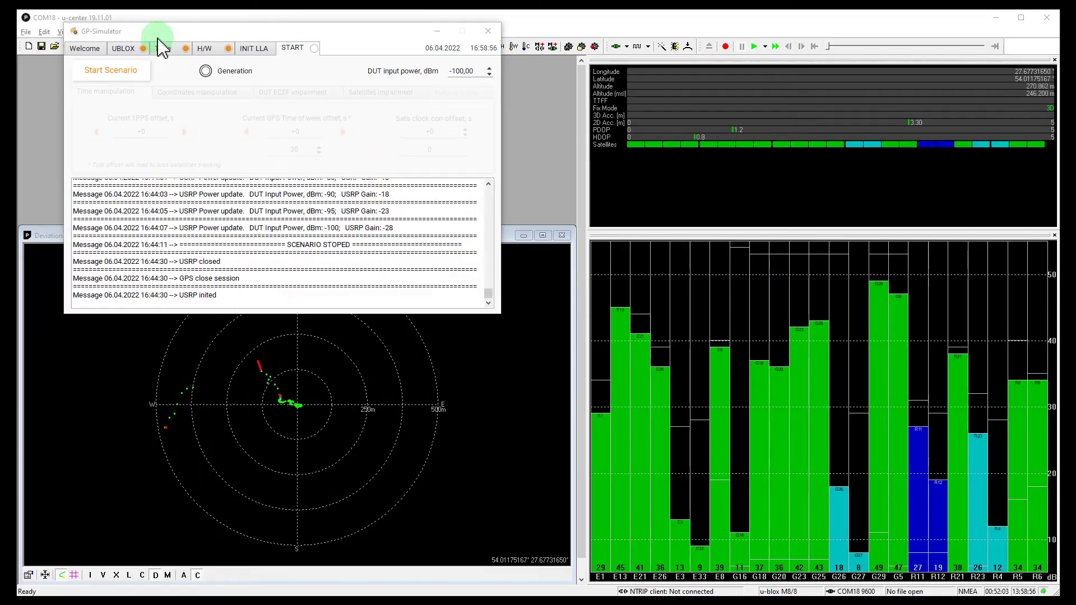
- In the time settings, set the simulator start mode to Synchronous and download the almanac and ephemeris
click(163, 49)
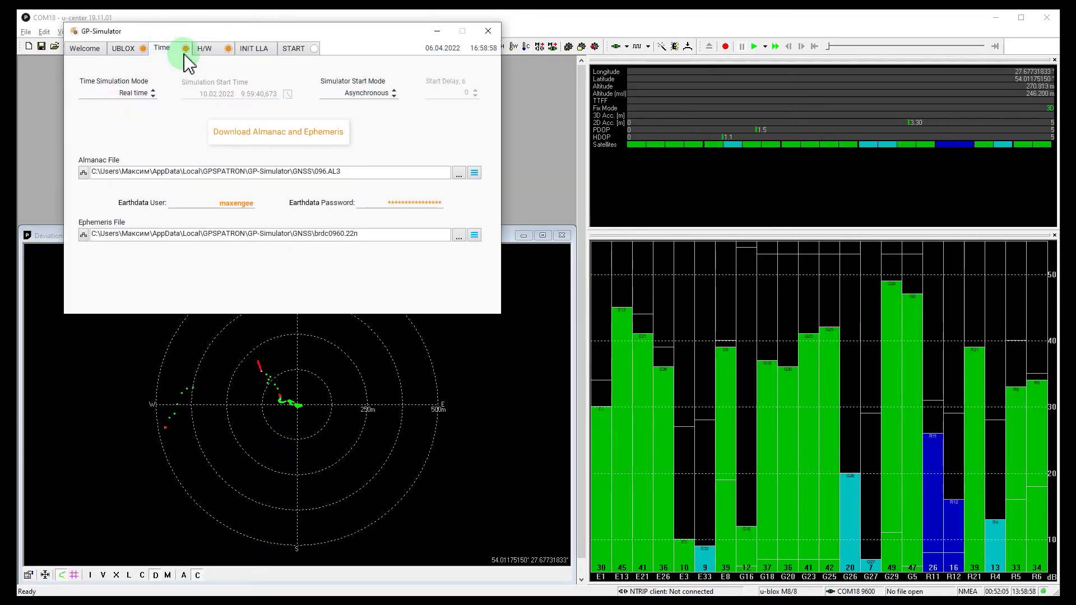
click(369, 94)
click(367, 88)
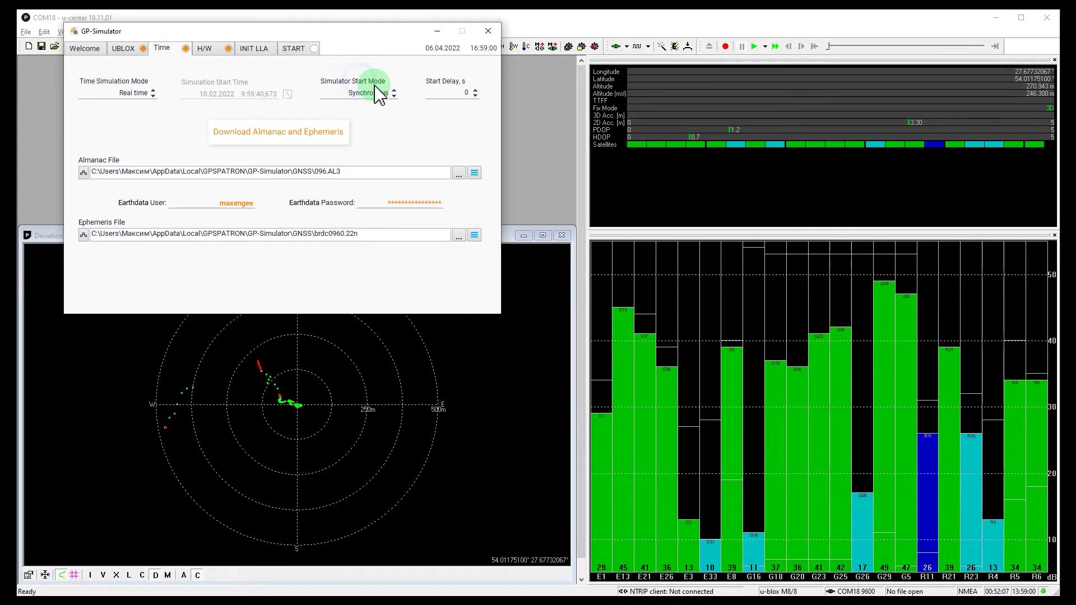
click(409, 130)
click(315, 132)
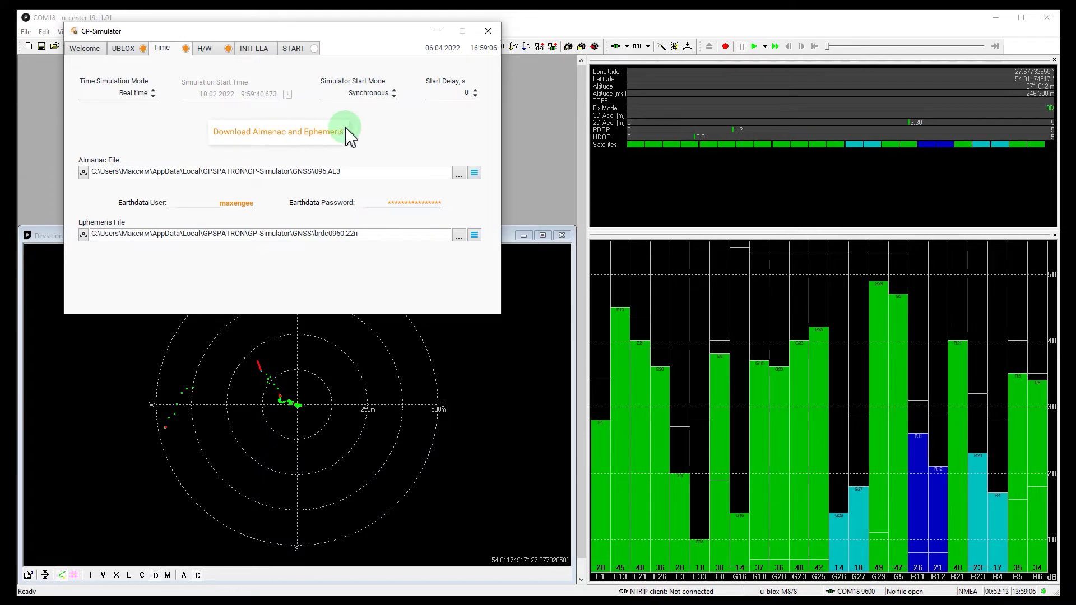
- In the initial position settings, set the ground distance to the DUT to 0 m
click(213, 63)
click(205, 49)
click(254, 48)
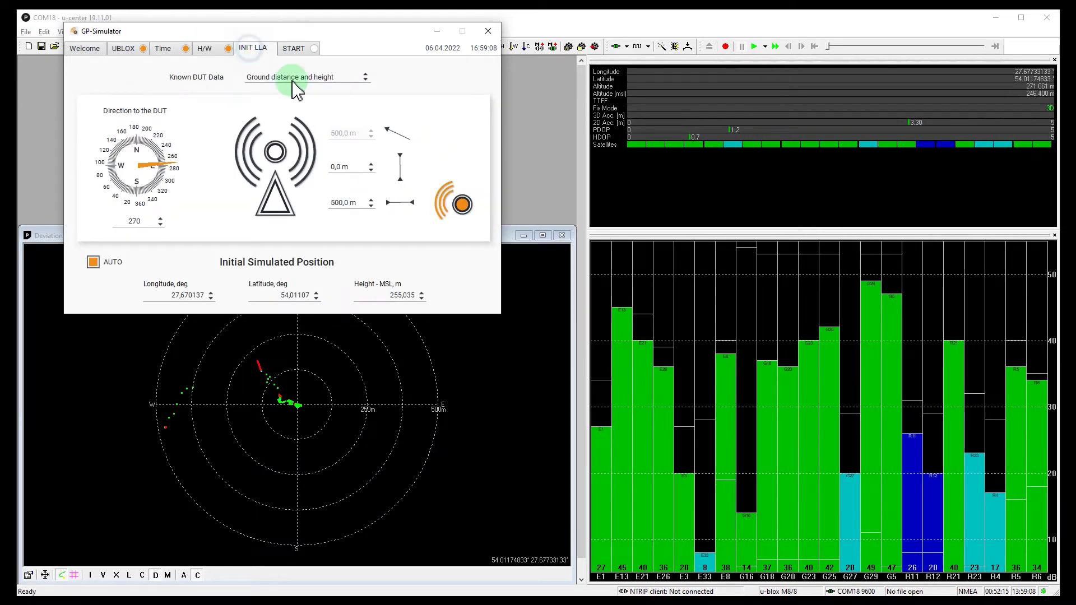
click(366, 212)
click(251, 198)
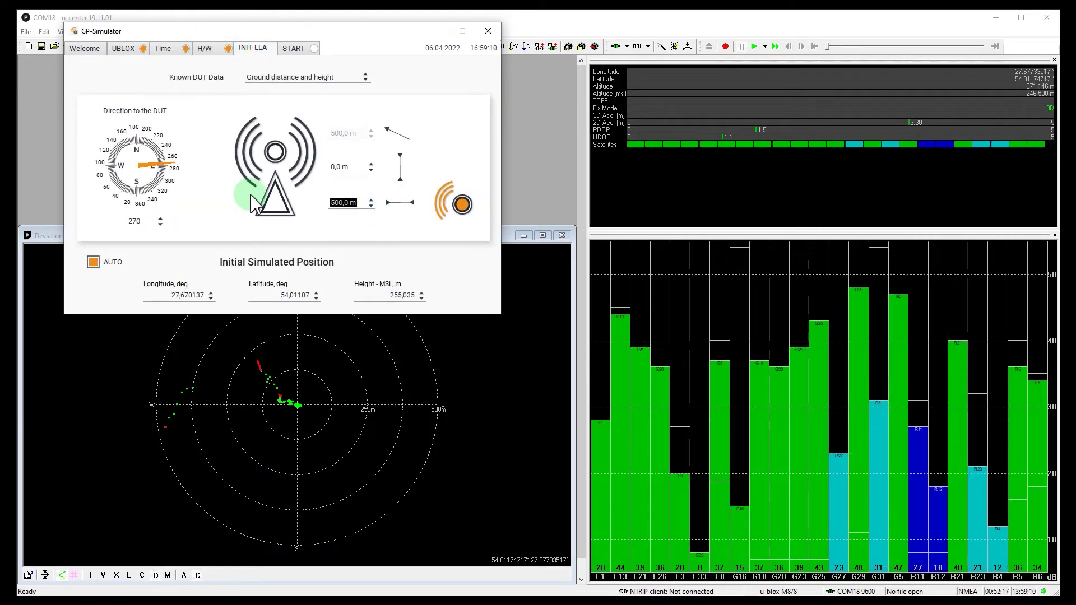
text(0)
key(Return)
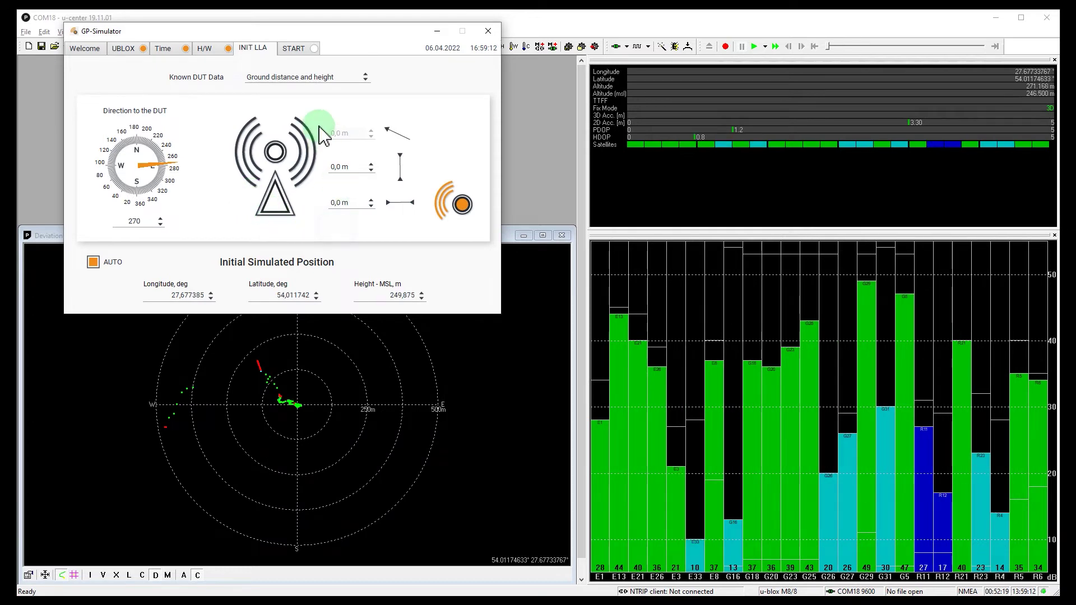
- Set the DUT input power to -80 dBm and start the scenario
click(295, 49)
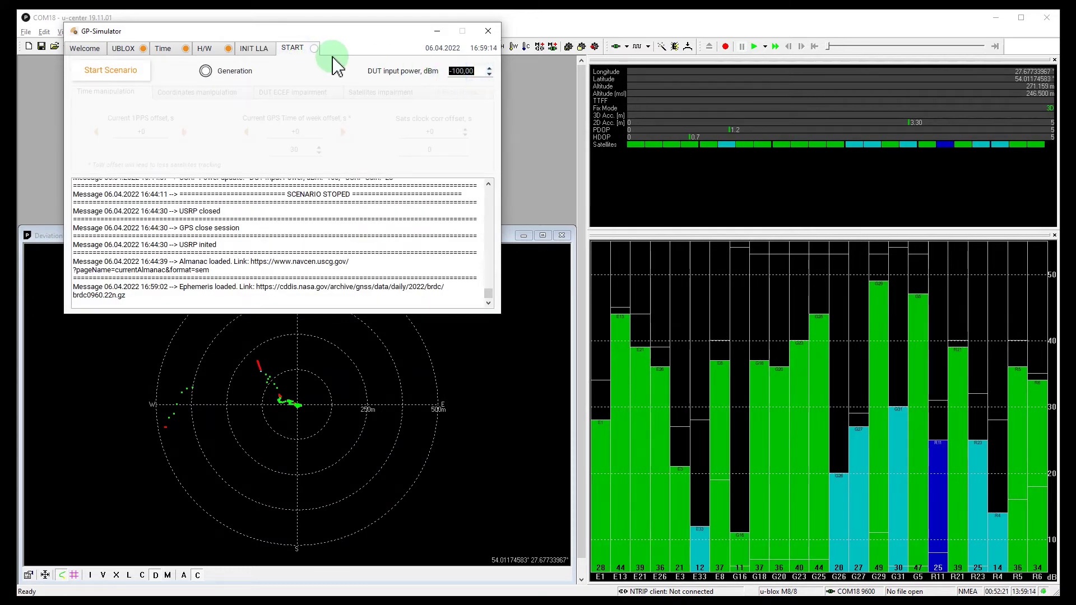
text(-800)
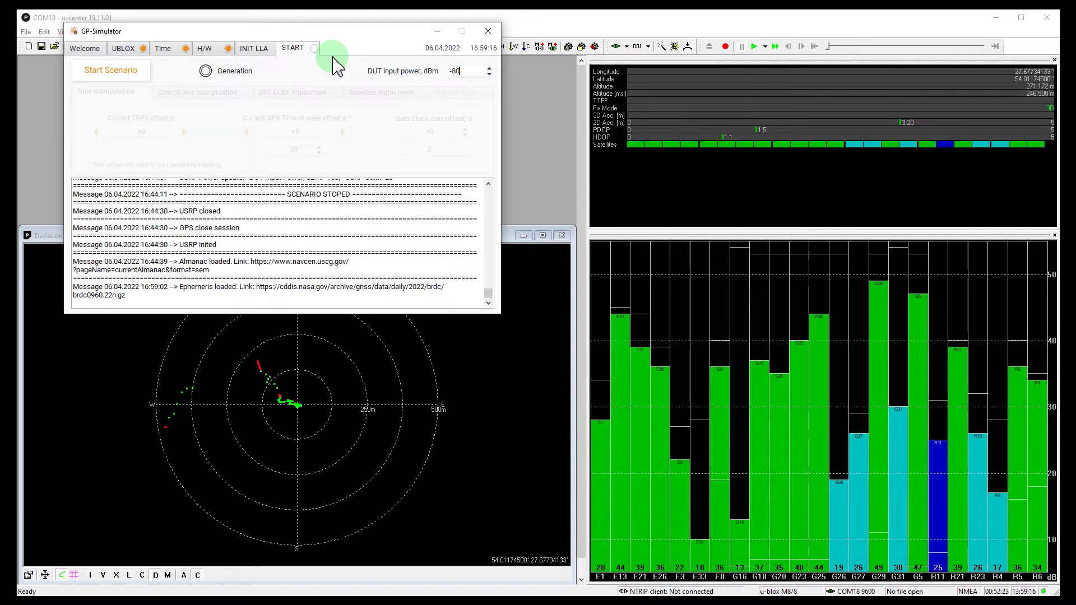
key(Return)
click(147, 71)
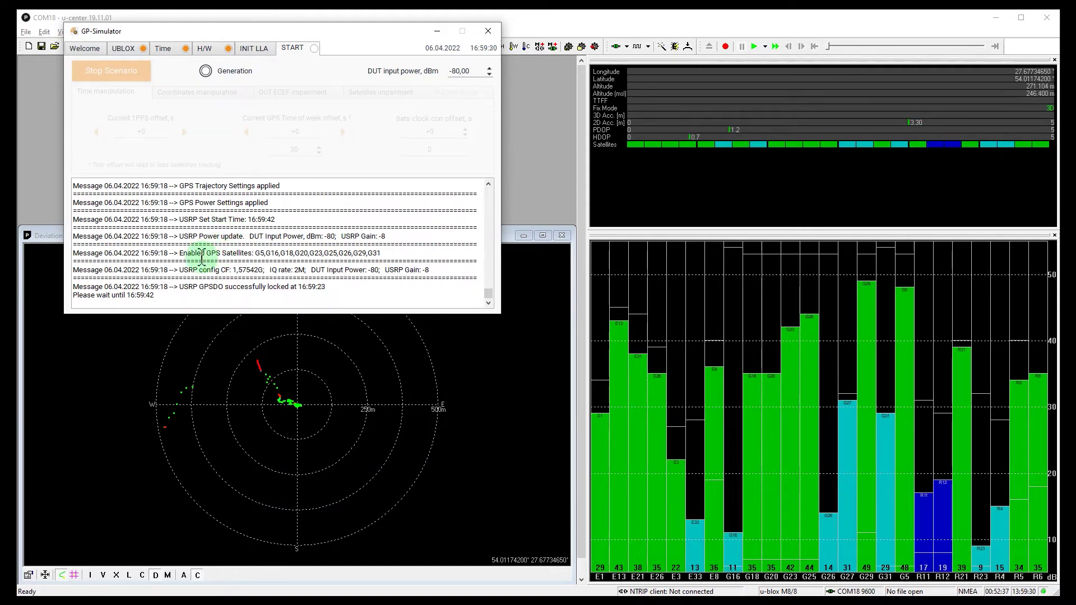
drag(129, 300, 159, 297)
click(160, 299)
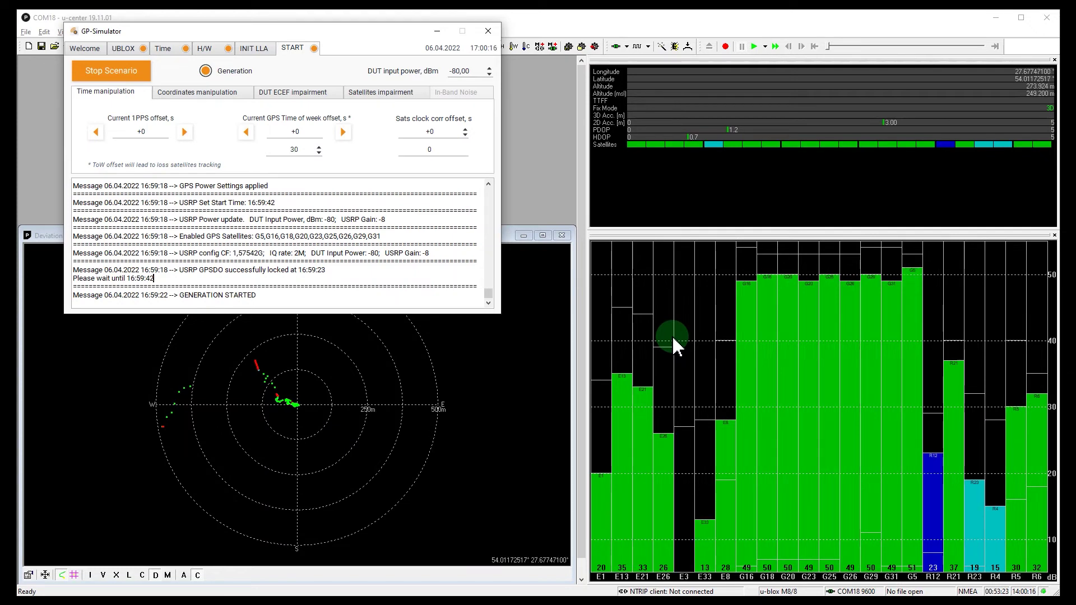
- In the coordinates manipulation settings, set the offset step to 500 m over 45 s
click(212, 93)
click(330, 140)
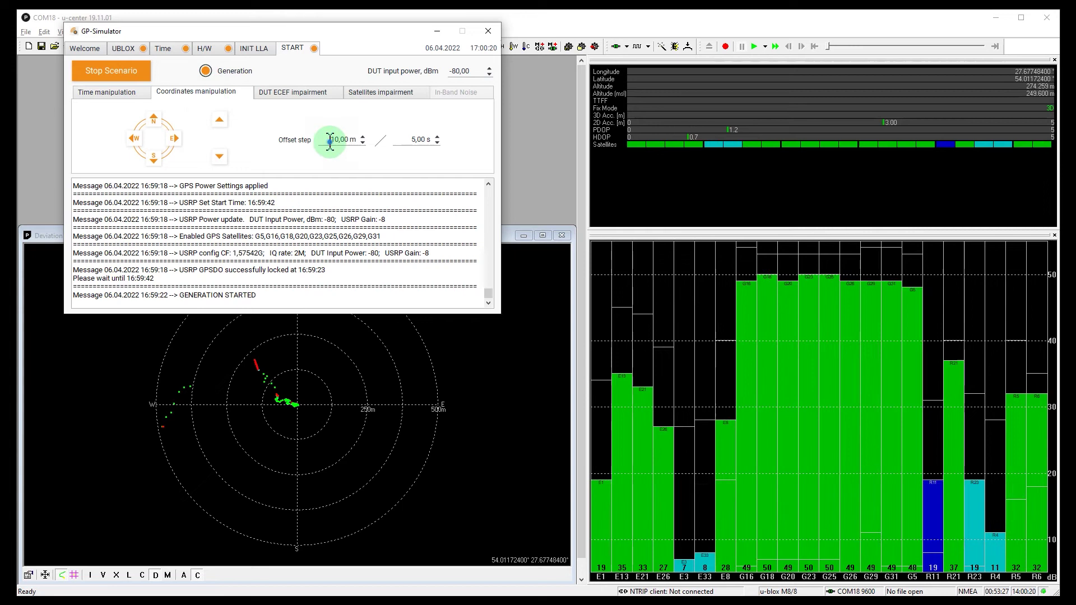
text(500)
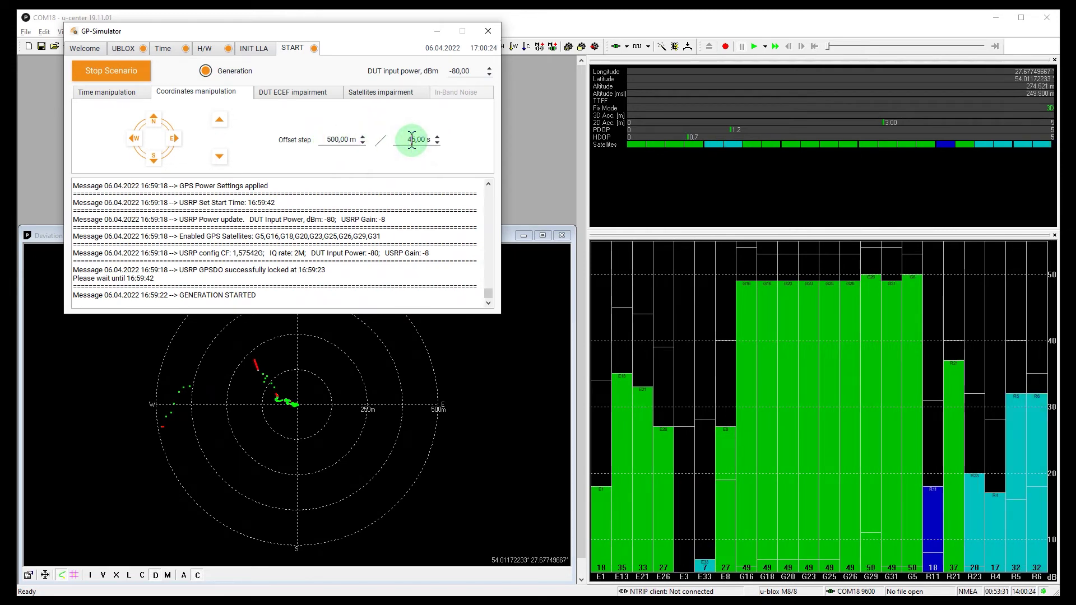
text(4)
- Empty the database in u-center to clear the deviation map, and return to GP-Simulator
click(26, 32)
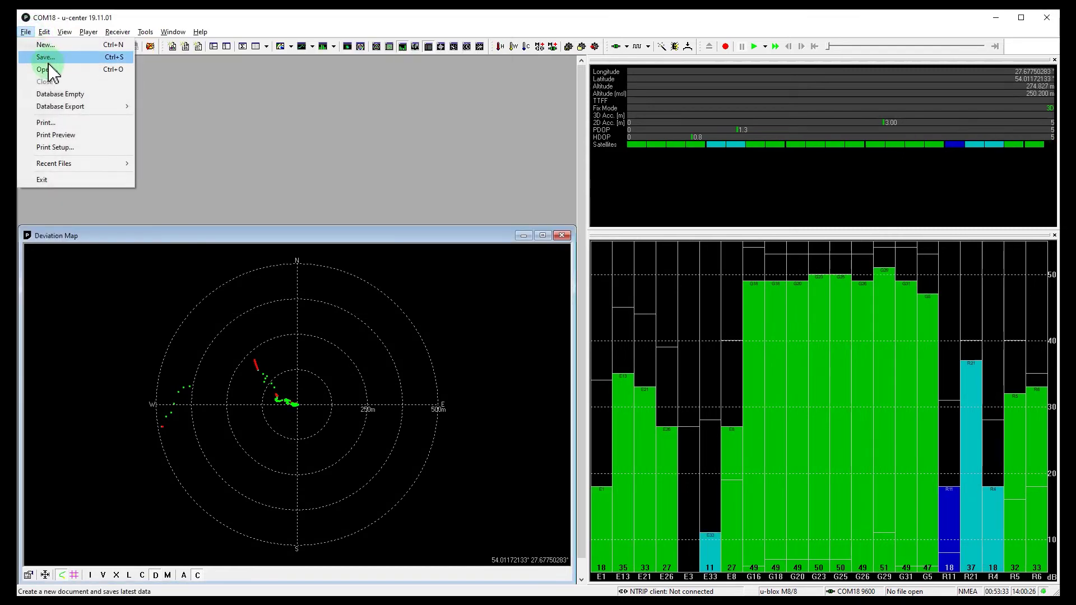
click(56, 94)
key(alt+Tab)
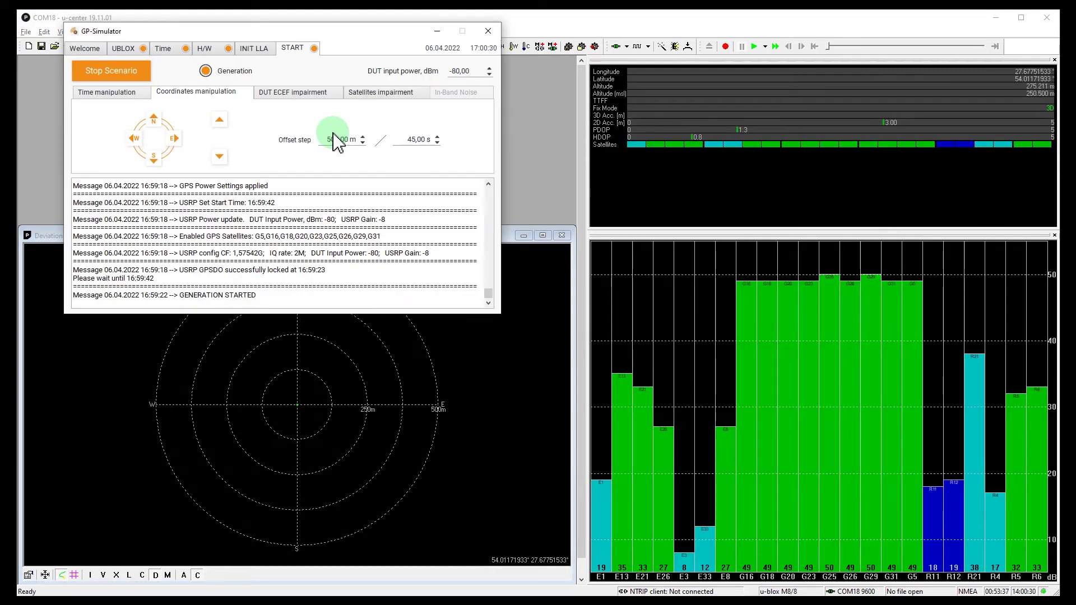
- Shift the simulated DUT position 500 m west, and shift it 500 m back east once the first move has completed
click(163, 134)
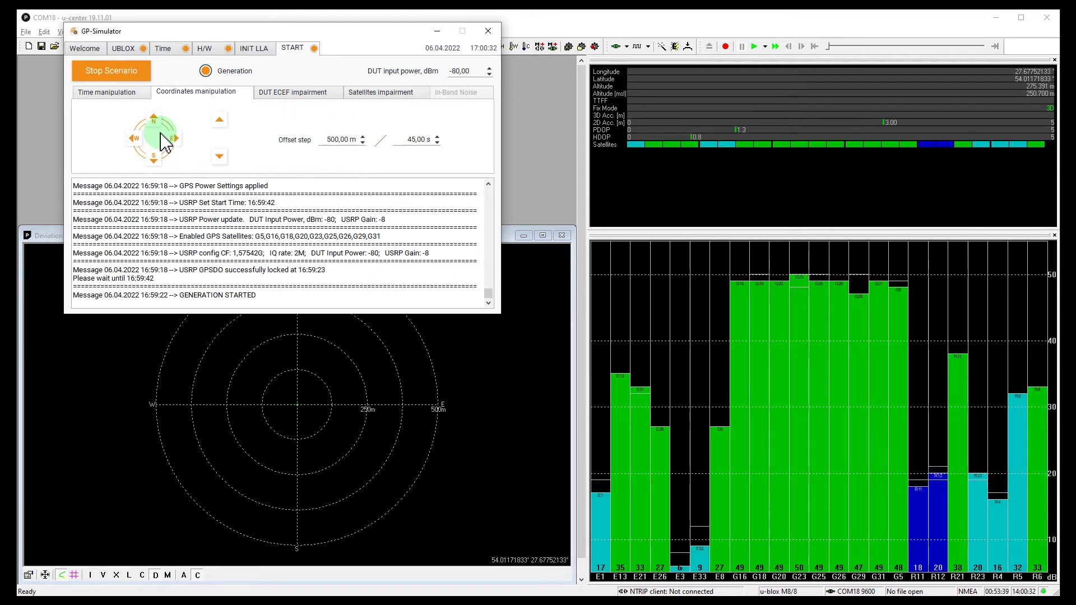
click(136, 138)
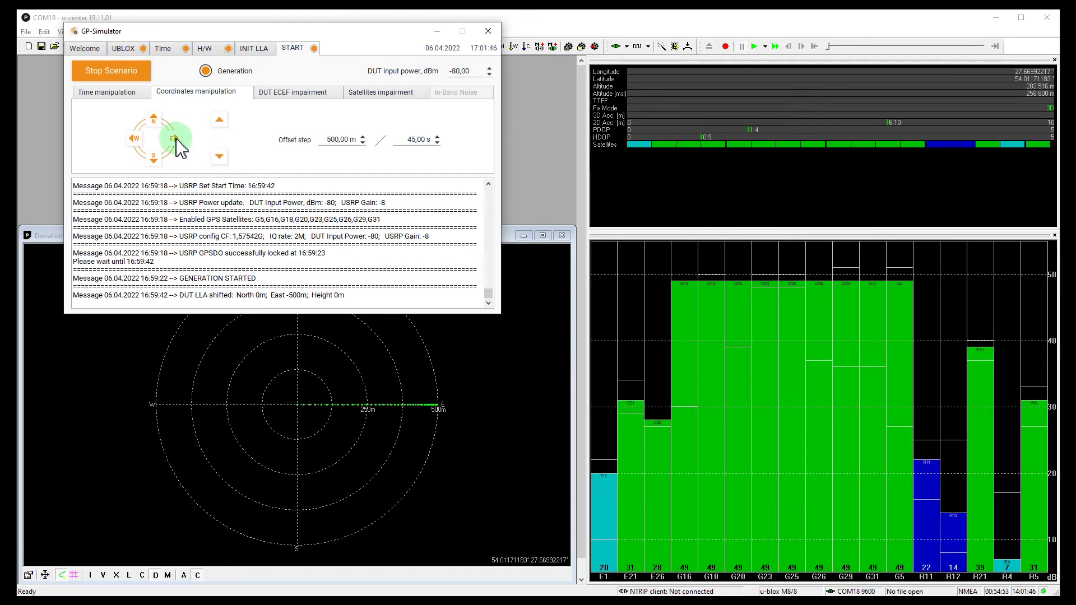
click(175, 138)
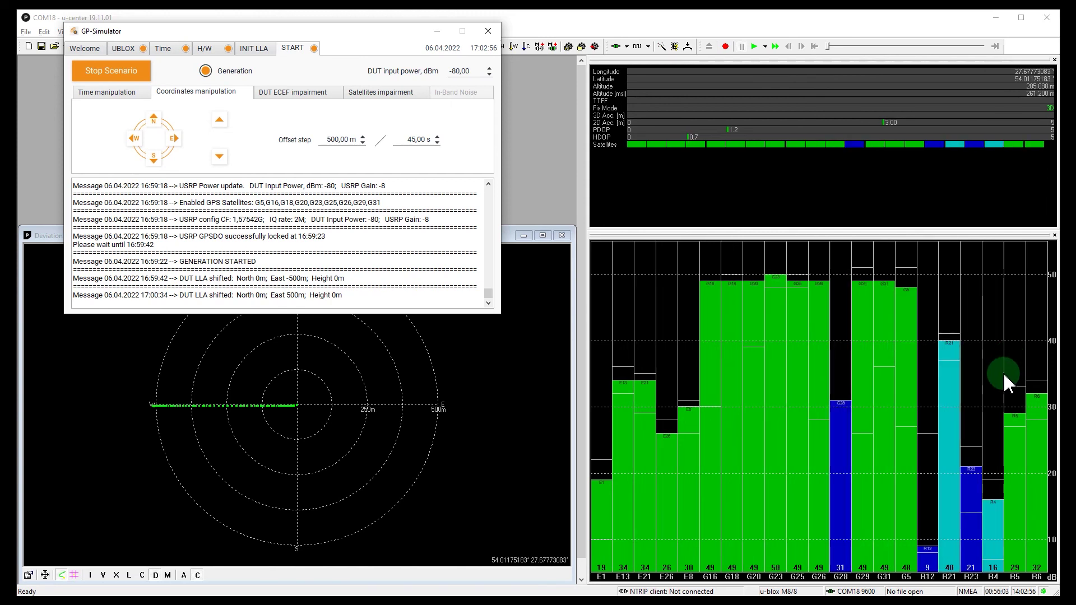
- Stop the synchronous simulation scenario
click(112, 71)
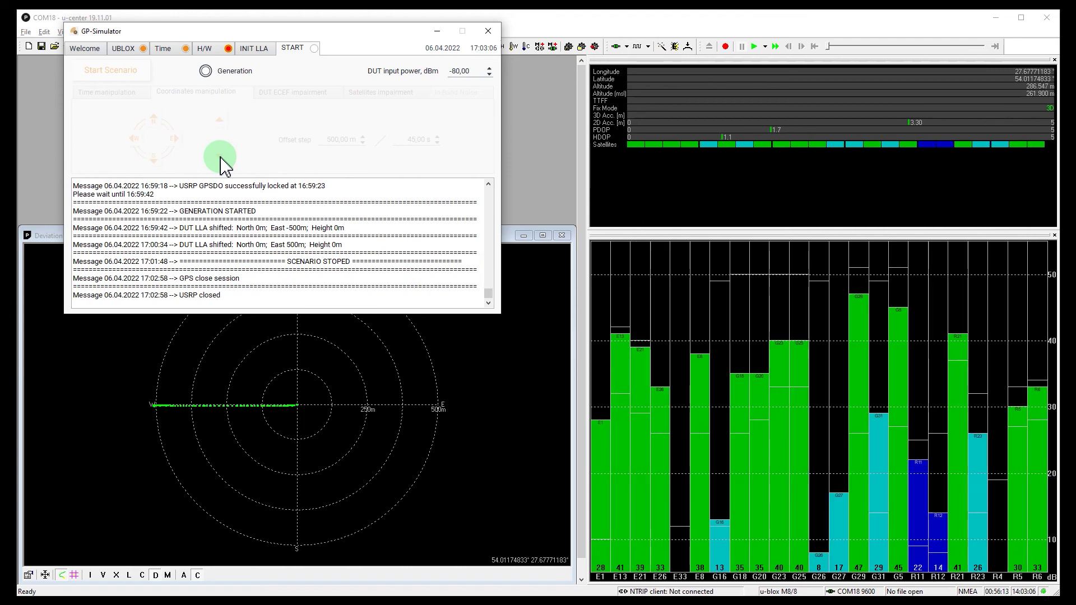
click(524, 236)
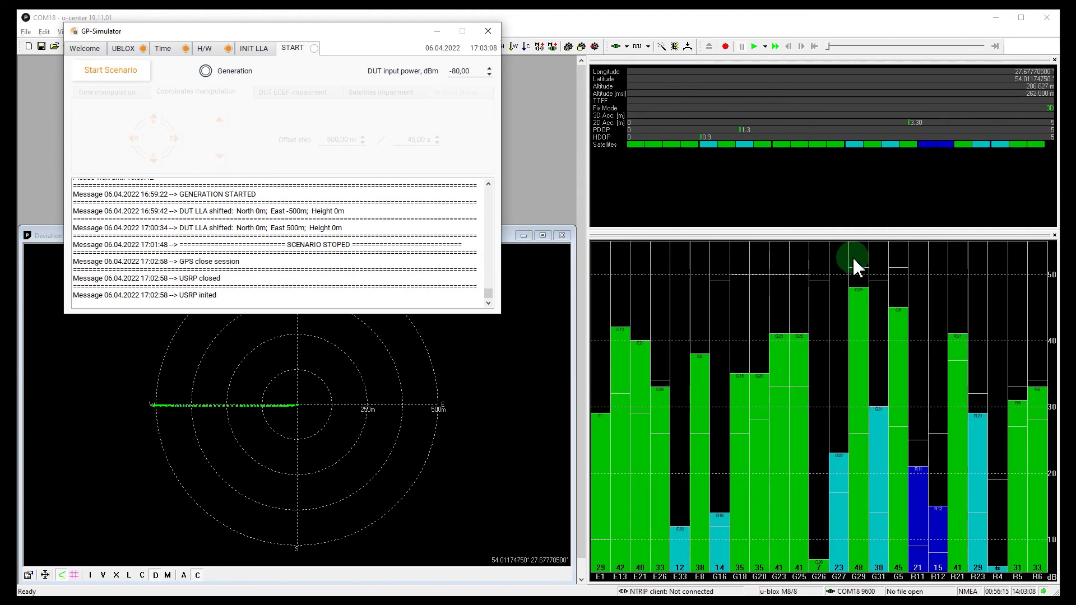